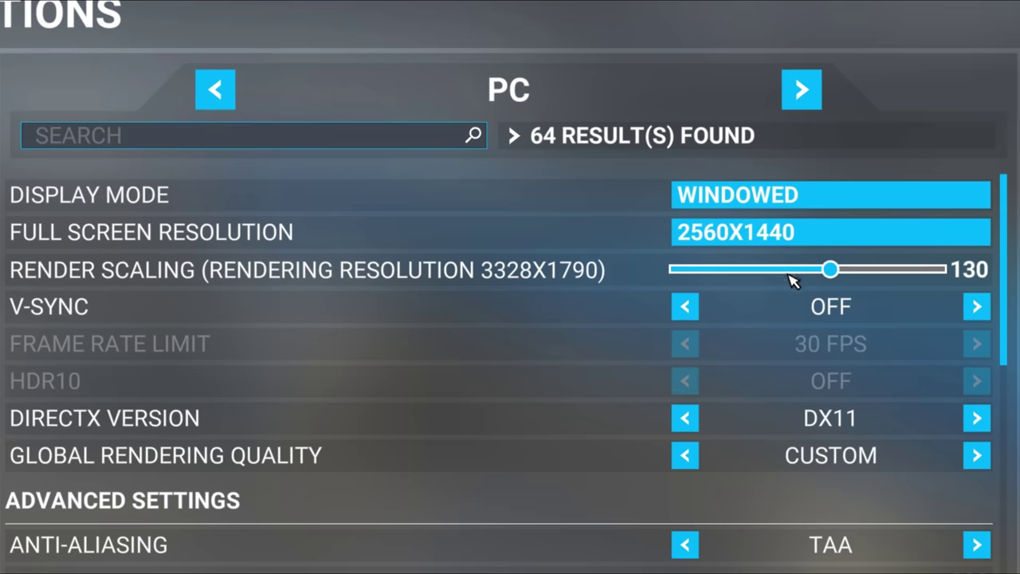
Step: Scroll down through Microsoft Flight Simulator's graphics quality options list
scroll(753, 346, "down", 3)
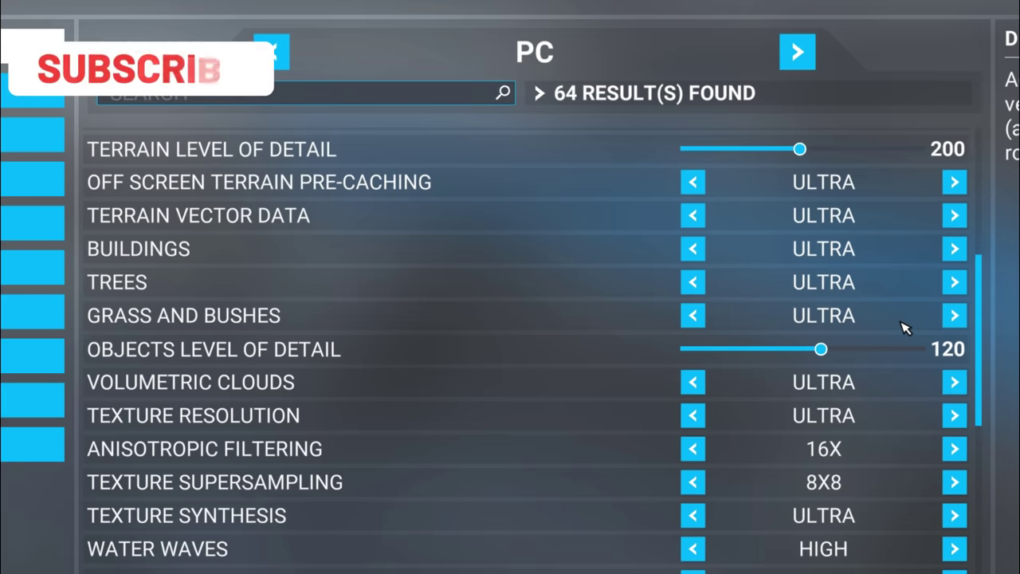
scroll(904, 328, "down", 3)
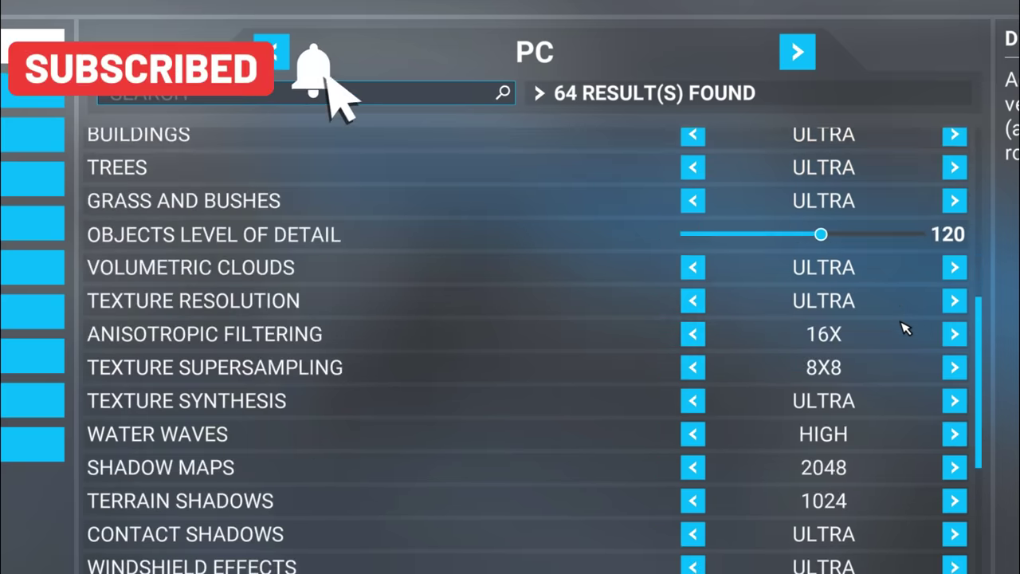
scroll(905, 328, "down", 3)
scroll(905, 328, "down", 3)
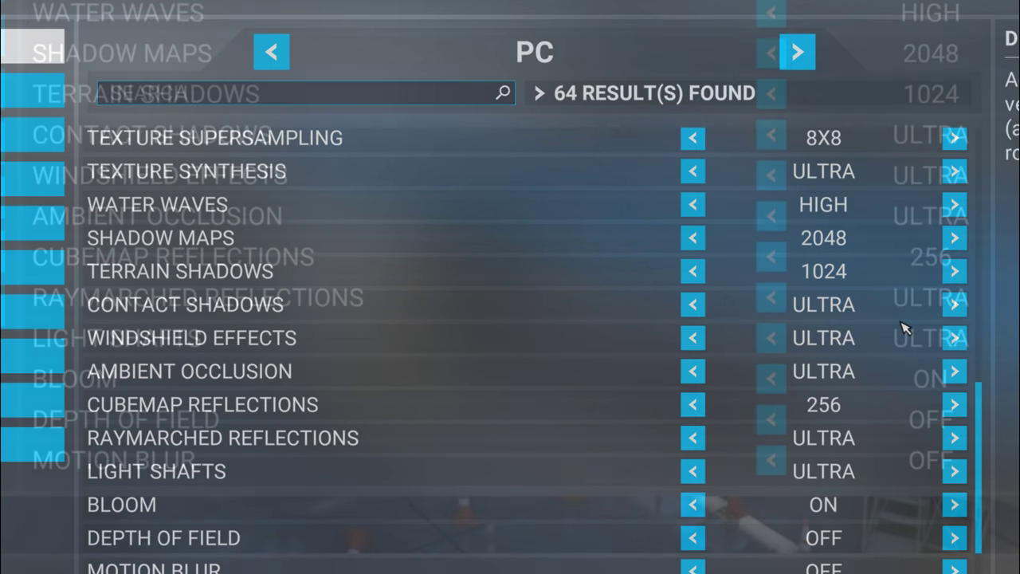
scroll(510, 239, "down", 3)
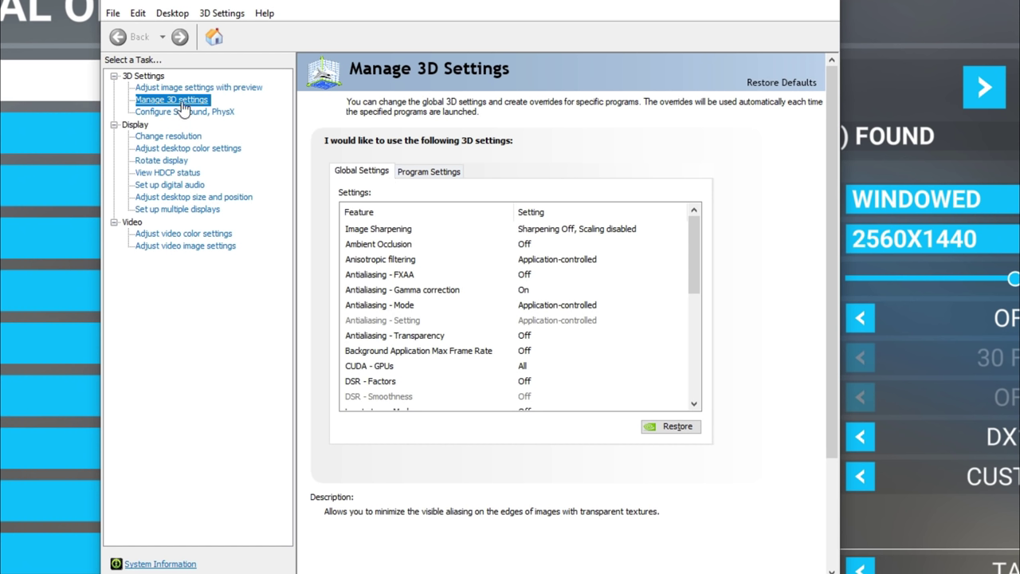
Step: Show Microsoft Flight Simulator's Program Settings and check its Image Sharpening options
left_click(437, 175)
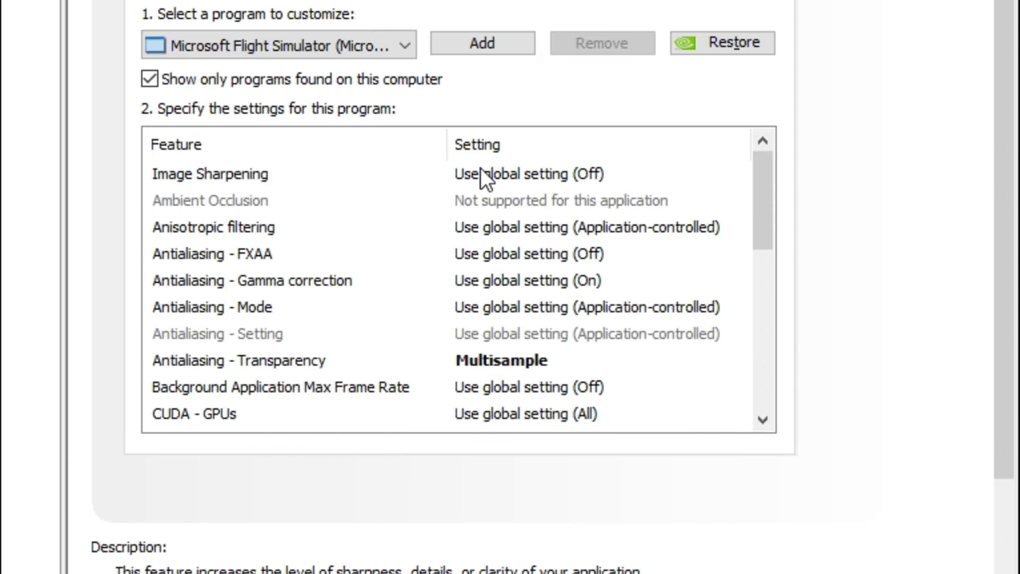
left_click(482, 175)
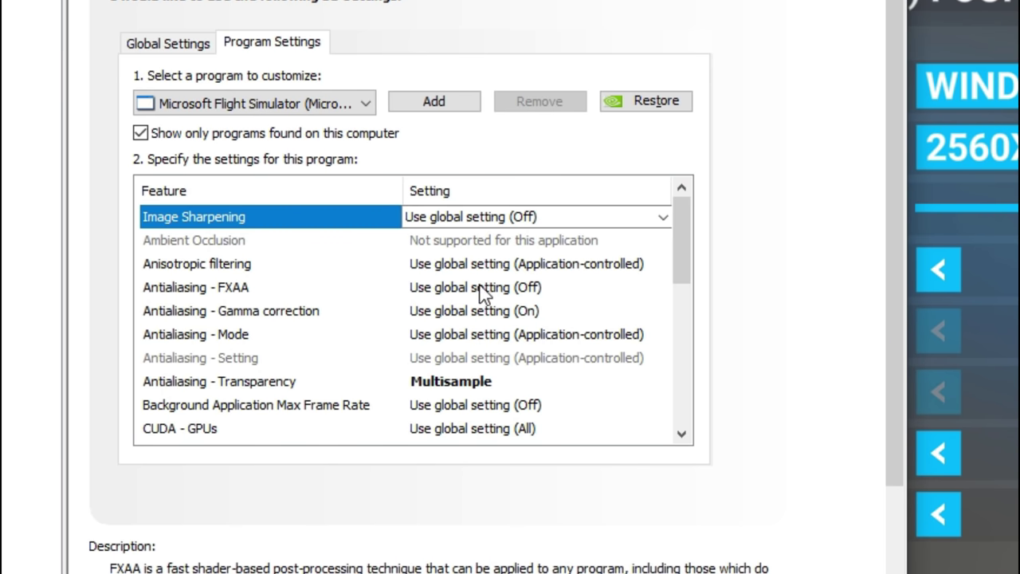
Step: Set global Antialiasing - FXAA to On, then bring up the game's own FXAA choices
left_click(168, 44)
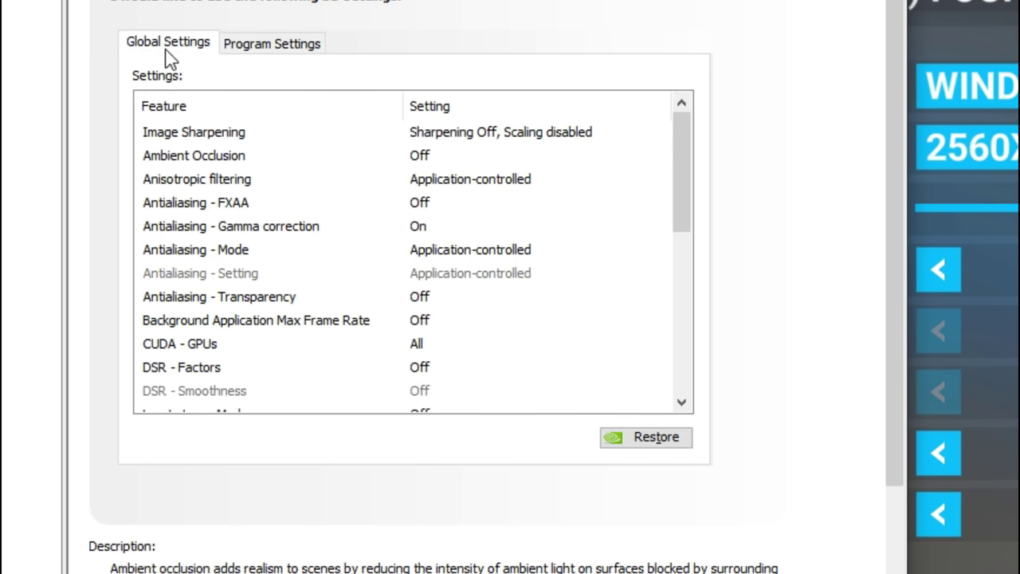
left_click(422, 223)
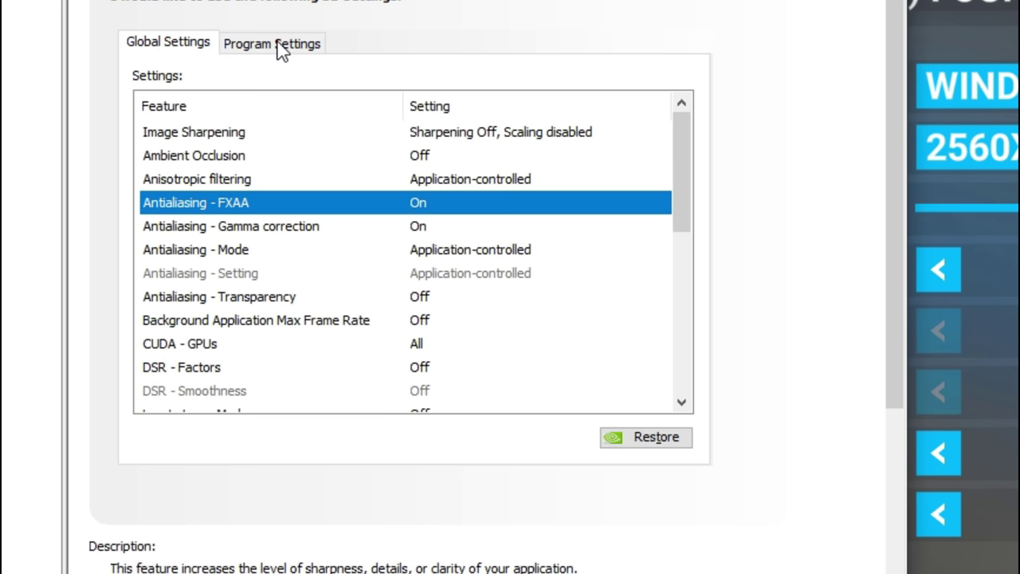
left_click(279, 46)
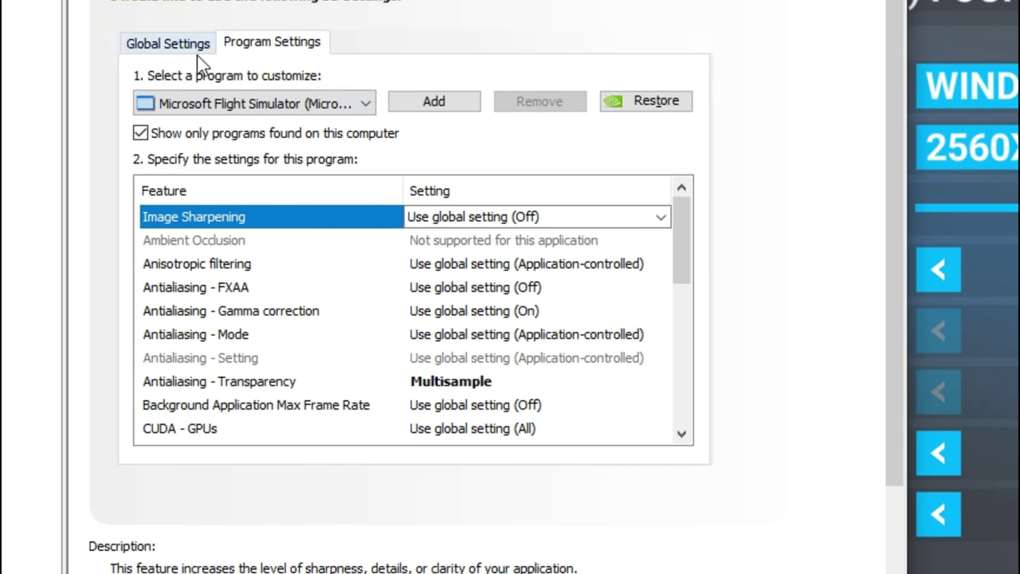
left_click(494, 295)
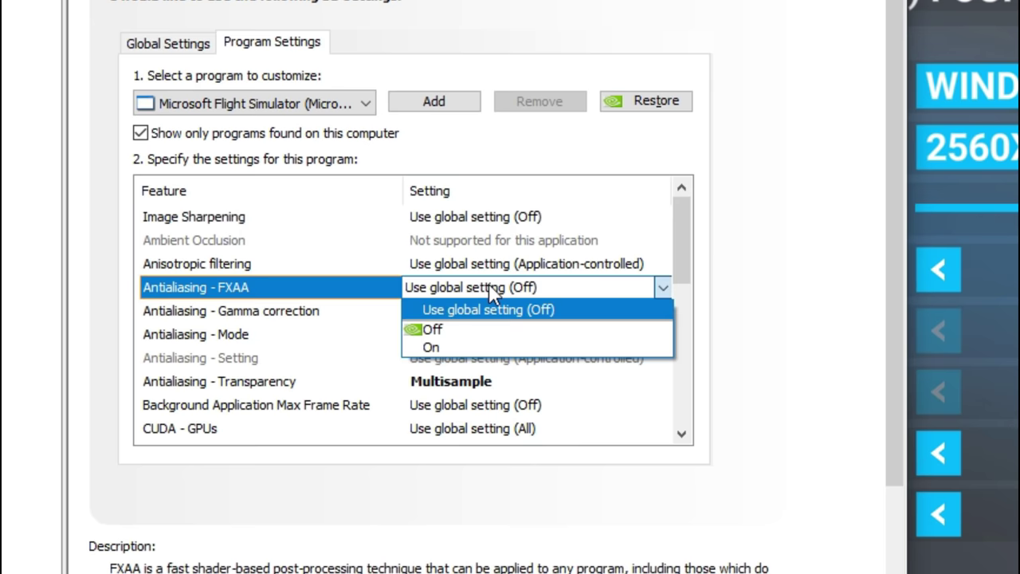
Step: Set the game's FXAA Off, Gamma correction On, and Antialiasing - Mode to Application-controlled
left_click(490, 327)
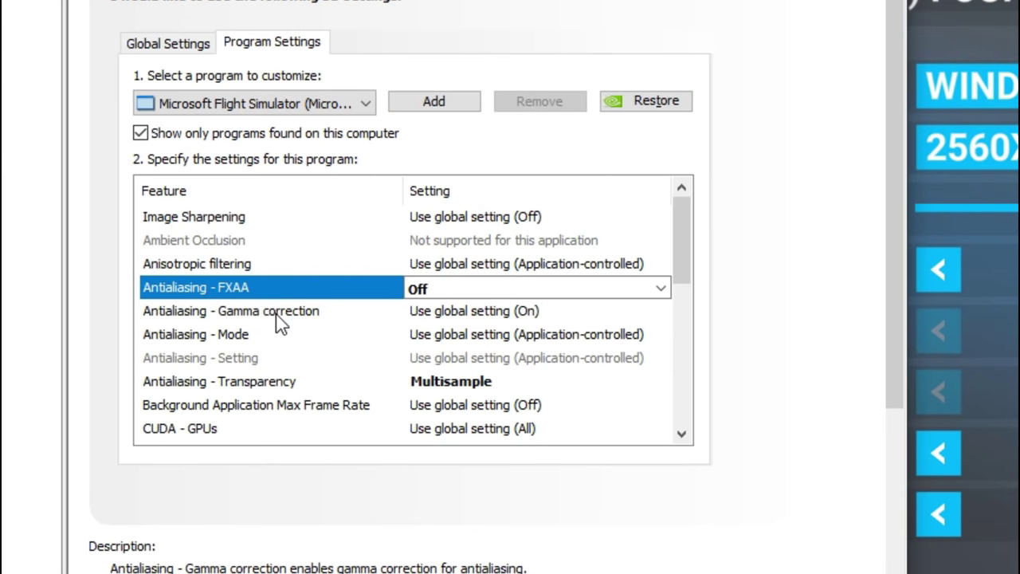
left_click(516, 316)
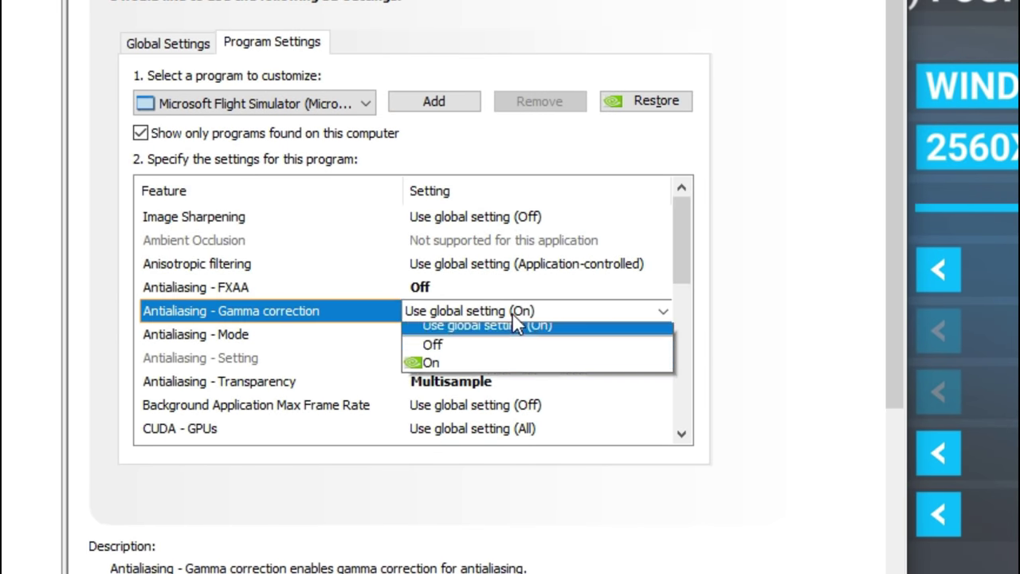
left_click(493, 368)
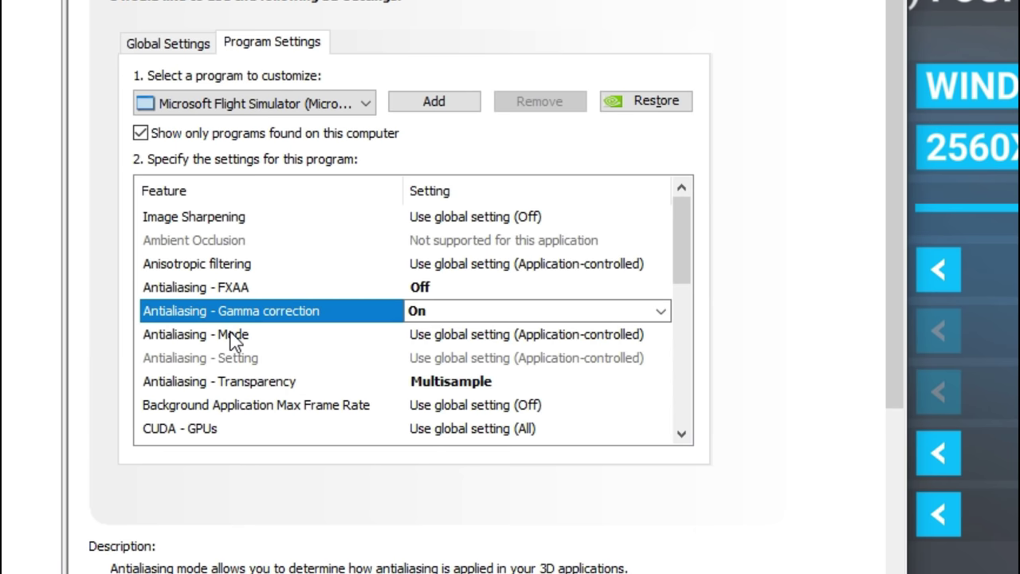
left_click(426, 335)
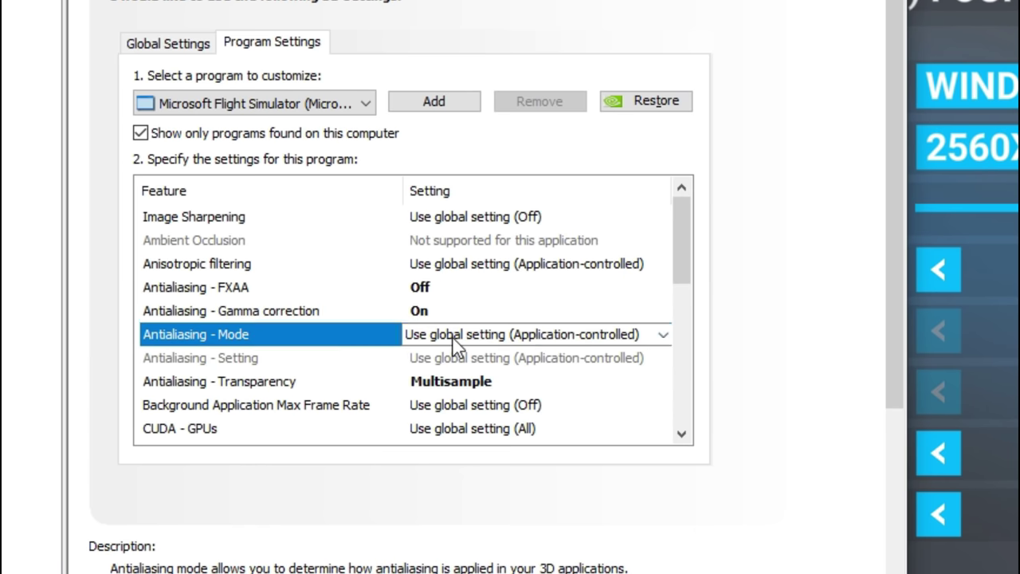
left_click(464, 379)
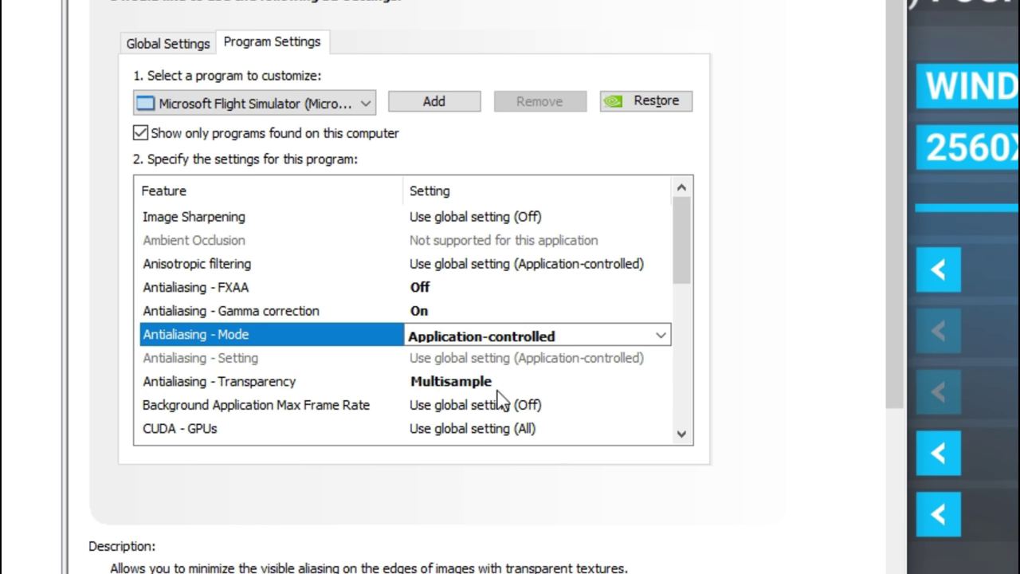
left_click_drag(682, 255, 677, 308)
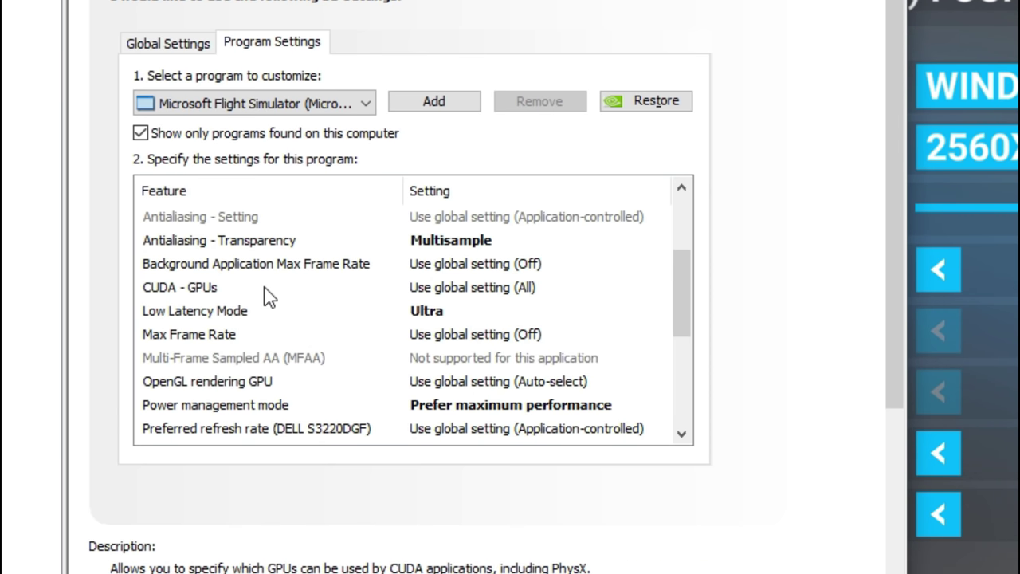
Step: Leave Background Max Frame Rate unchanged and restrict CUDA - GPUs to the GeForce RTX 3080 Ti
left_click(446, 266)
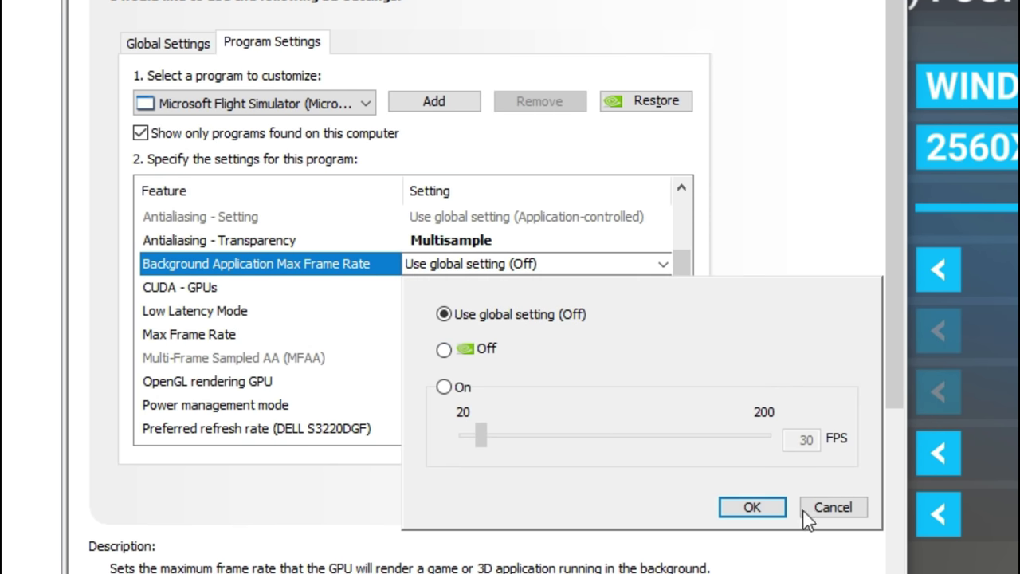
left_click(832, 507)
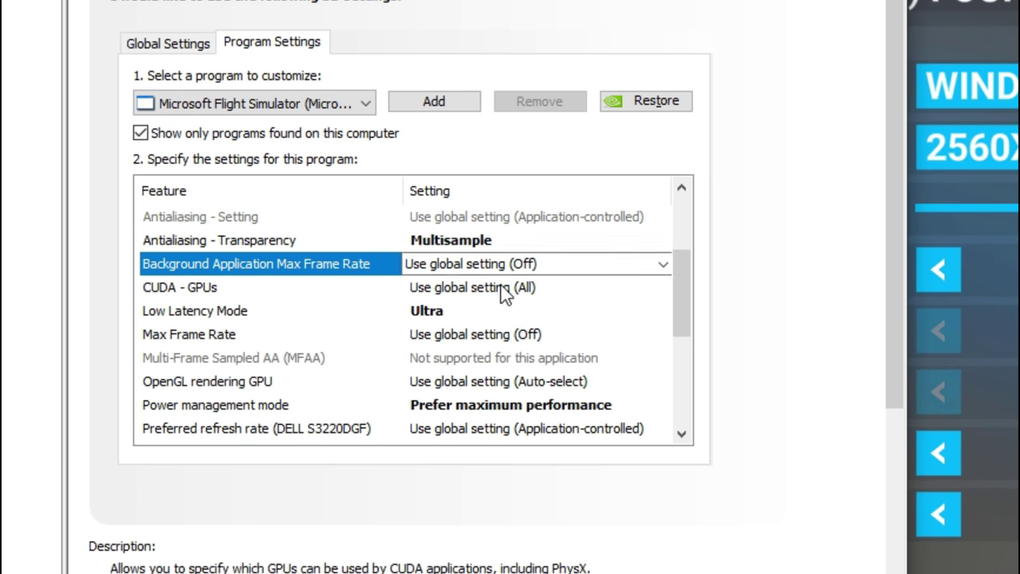
left_click(504, 288)
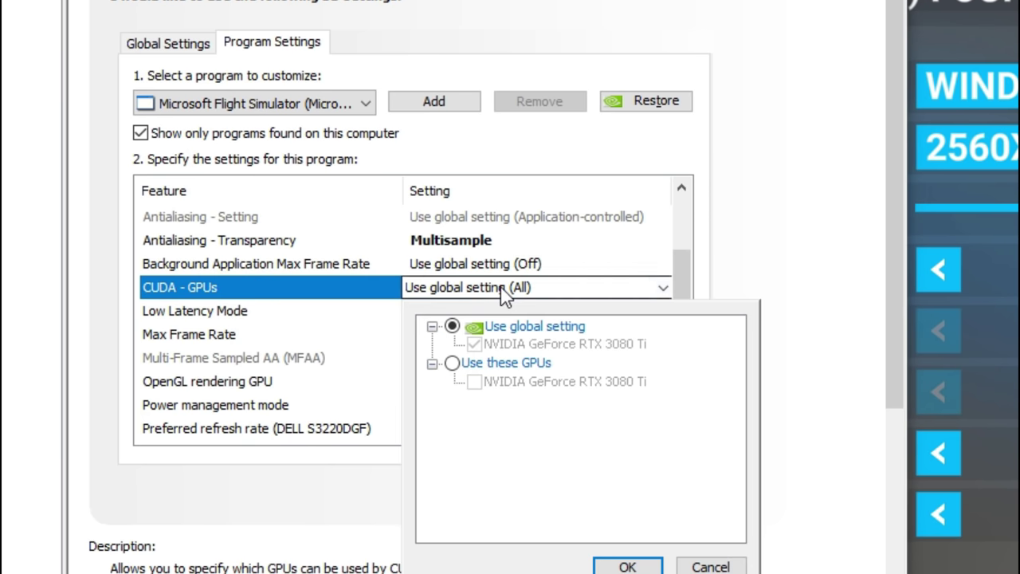
left_click(452, 364)
left_click(474, 382)
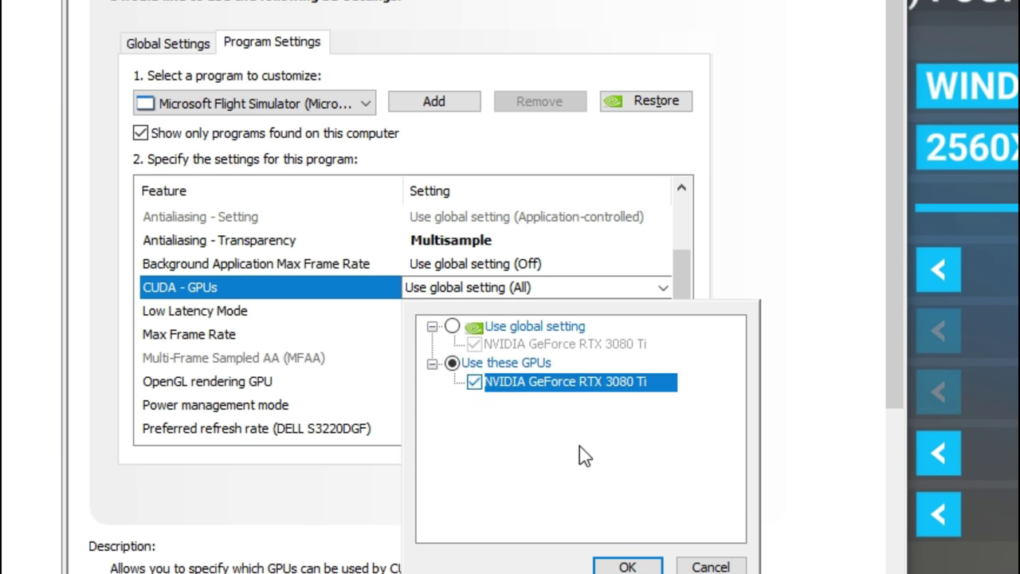
left_click(626, 567)
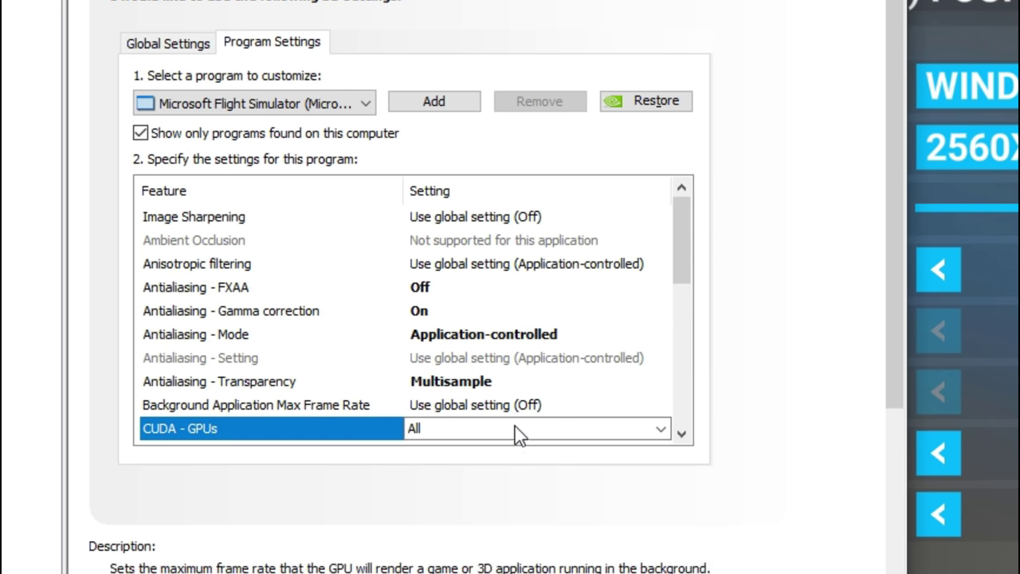
scroll(359, 375, "down", 2)
left_click(236, 318)
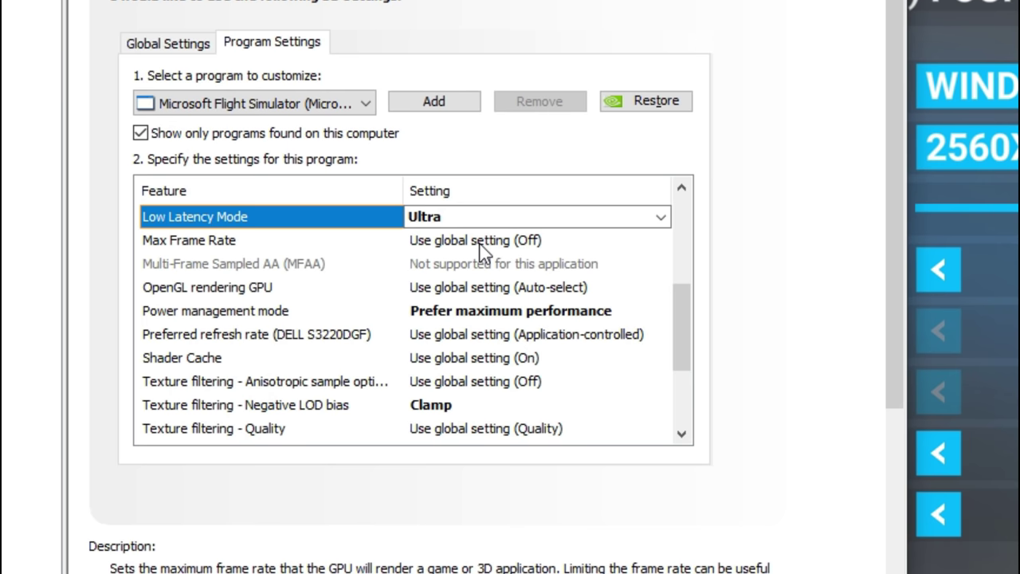
Step: Set the game's Max Frame Rate to Off and OpenGL rendering GPU to Auto-select
left_click(532, 247)
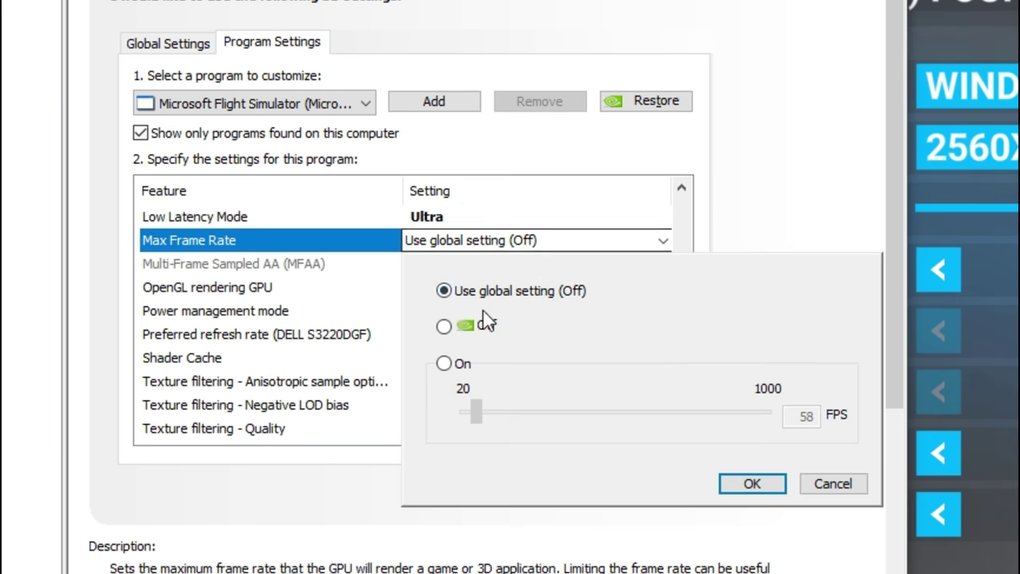
left_click(444, 327)
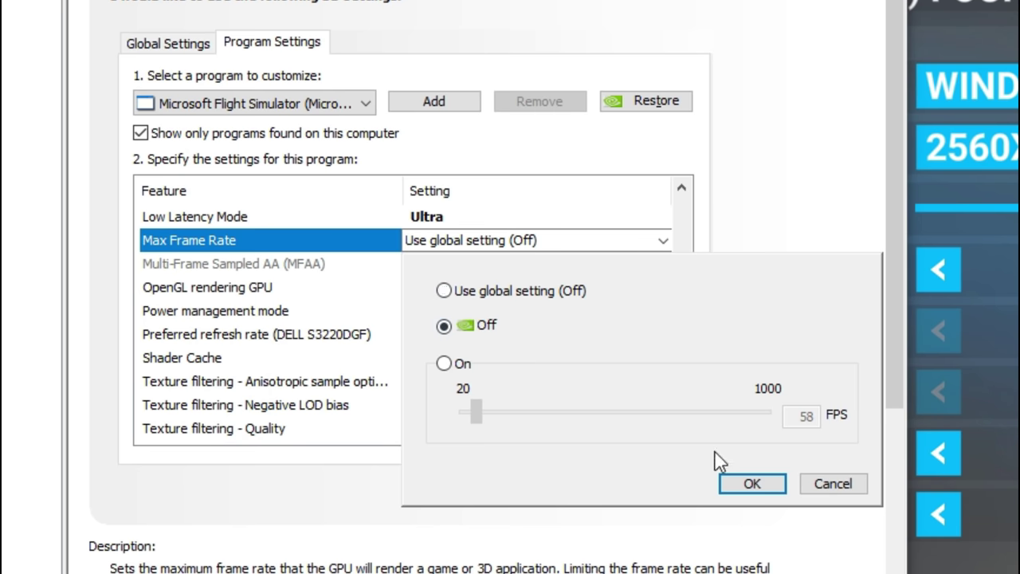
left_click(750, 484)
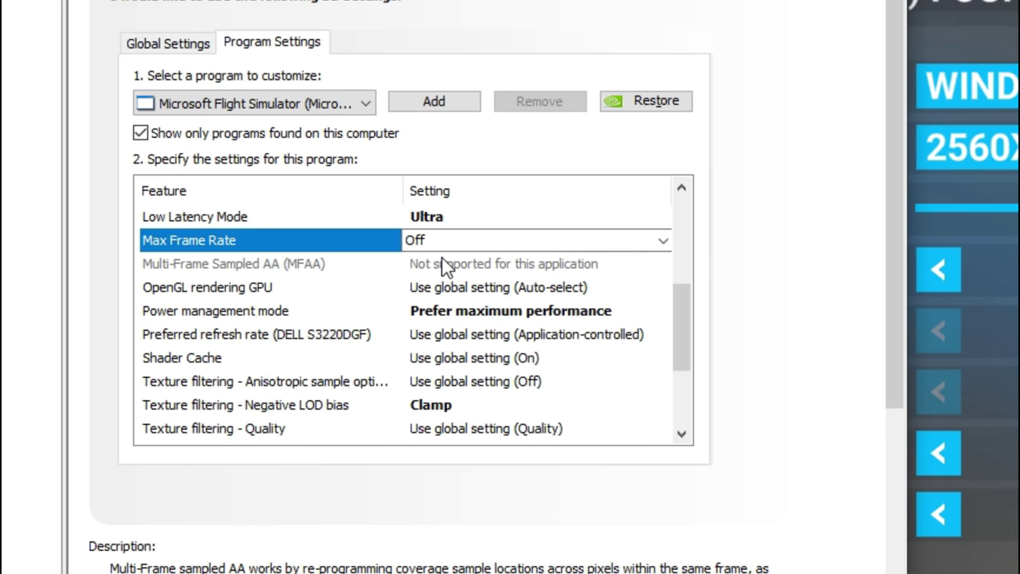
left_click(483, 289)
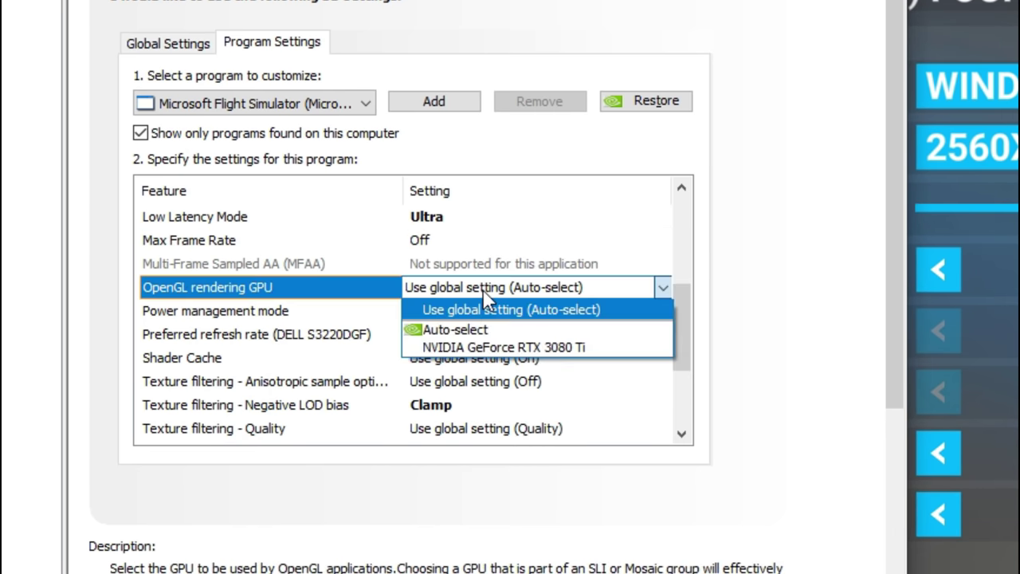
left_click(459, 327)
scroll(669, 266, "down", 3)
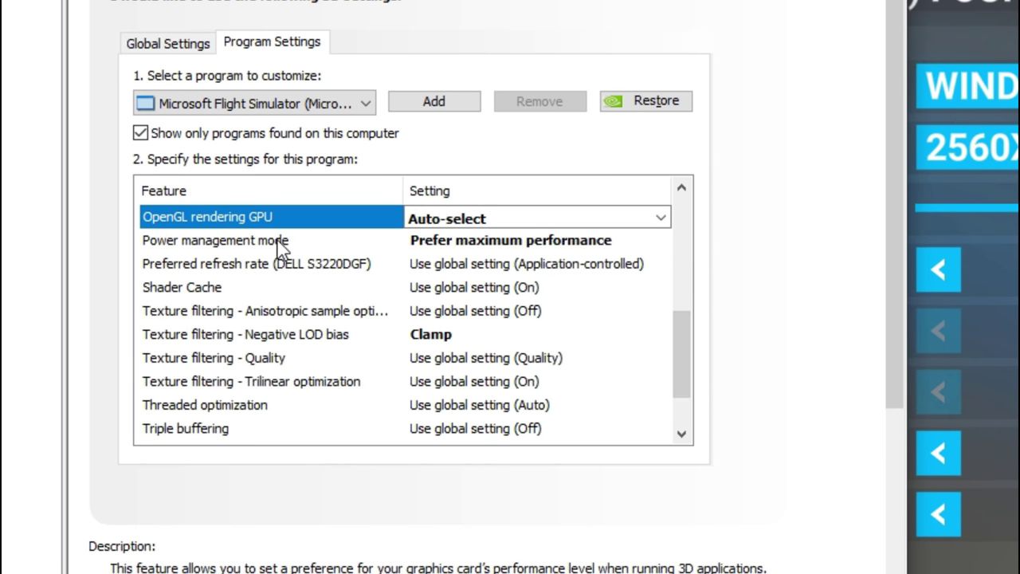
Step: Keep Power management at Prefer maximum performance and set Shader Cache to On
left_click(436, 242)
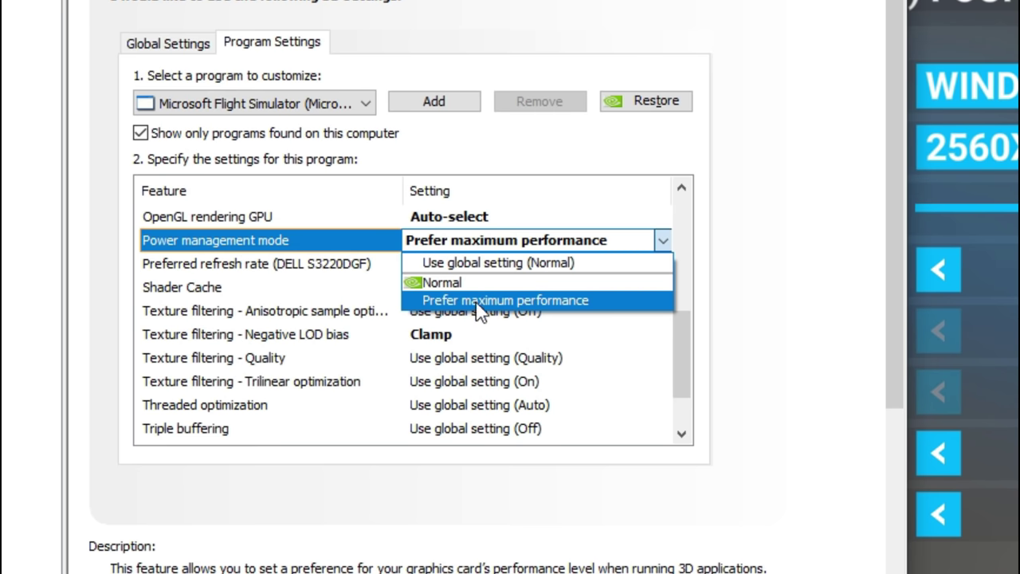
left_click(542, 306)
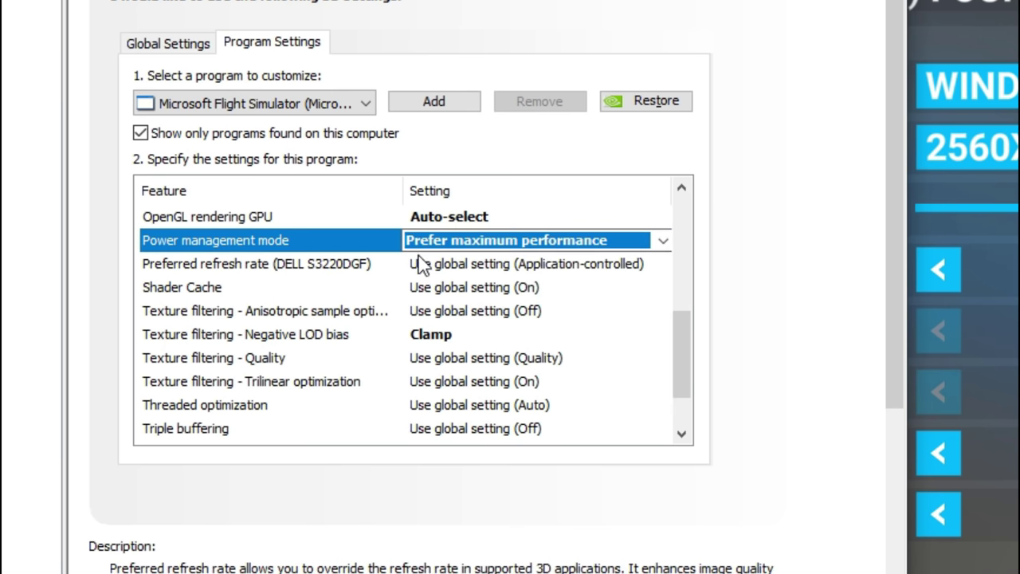
left_click(517, 291)
left_click(483, 348)
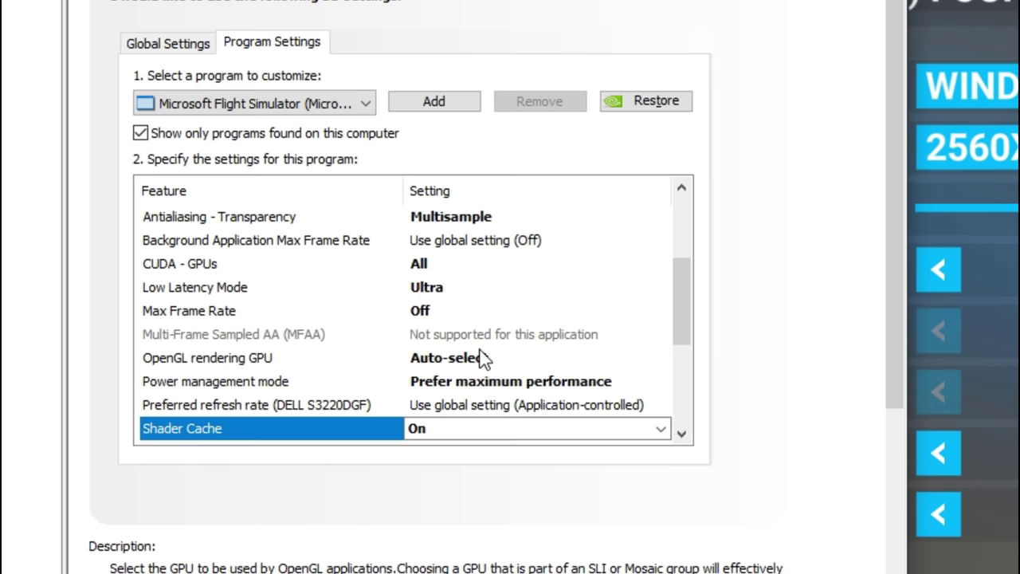
scroll(559, 312, "down", 3)
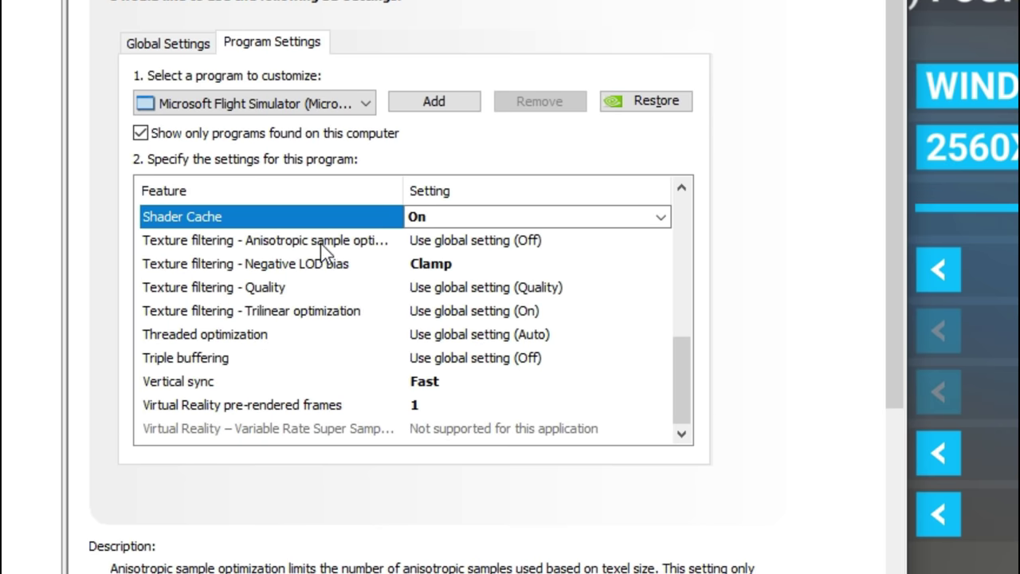
Step: Turn Anisotropic sample optimization Off for the game
left_click(473, 246)
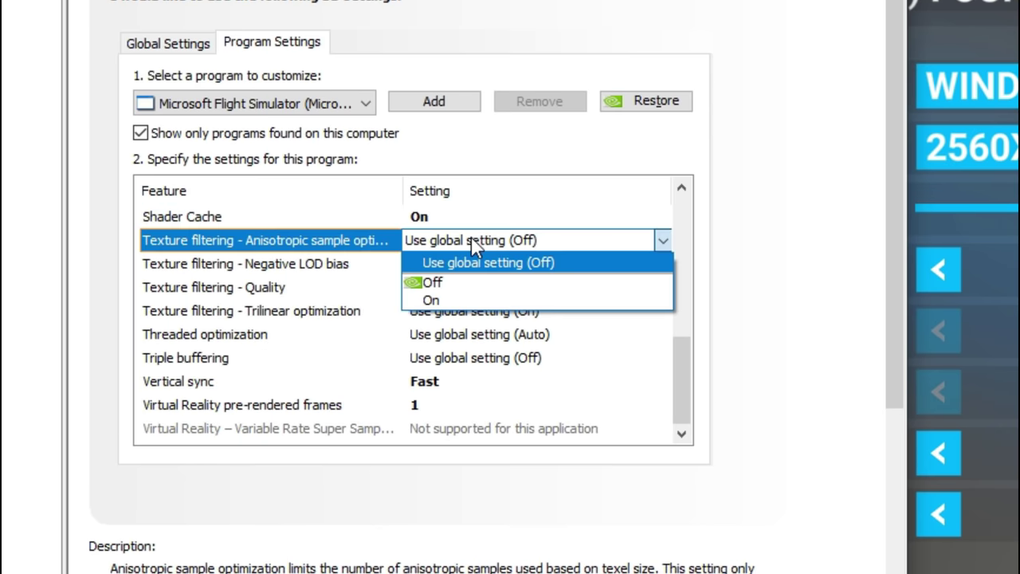
left_click(446, 284)
scroll(478, 318, "down", 3)
scroll(289, 82, "down", 3)
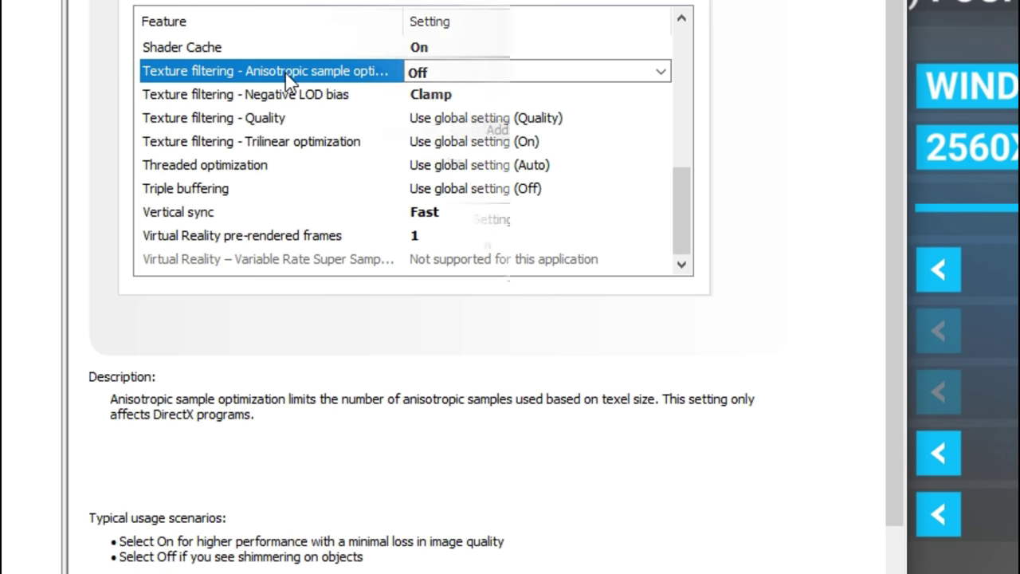
Step: Keep Negative LOD bias at Clamp and set Texture filtering - Quality to Quality
left_click(239, 94)
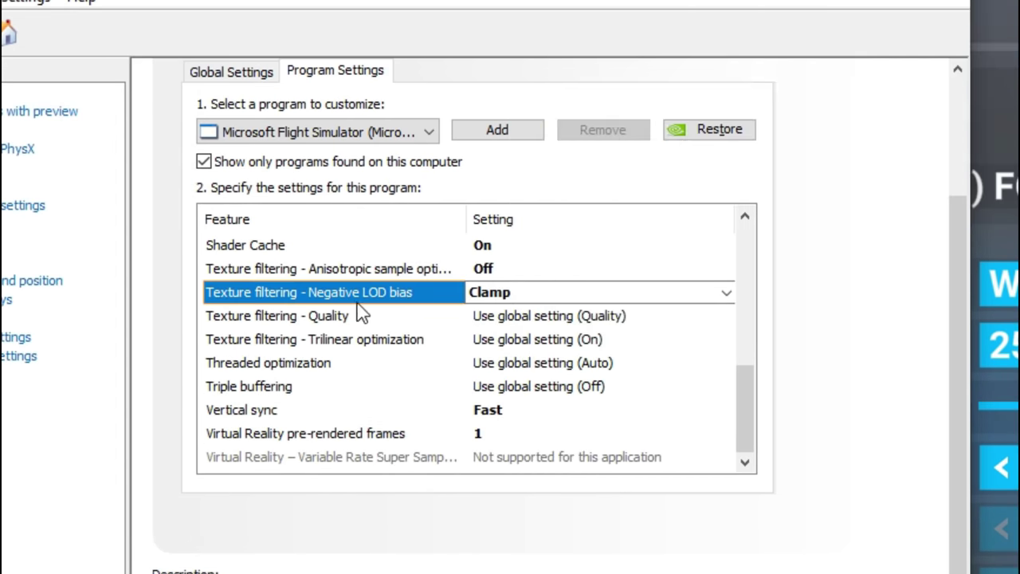
left_click(530, 295)
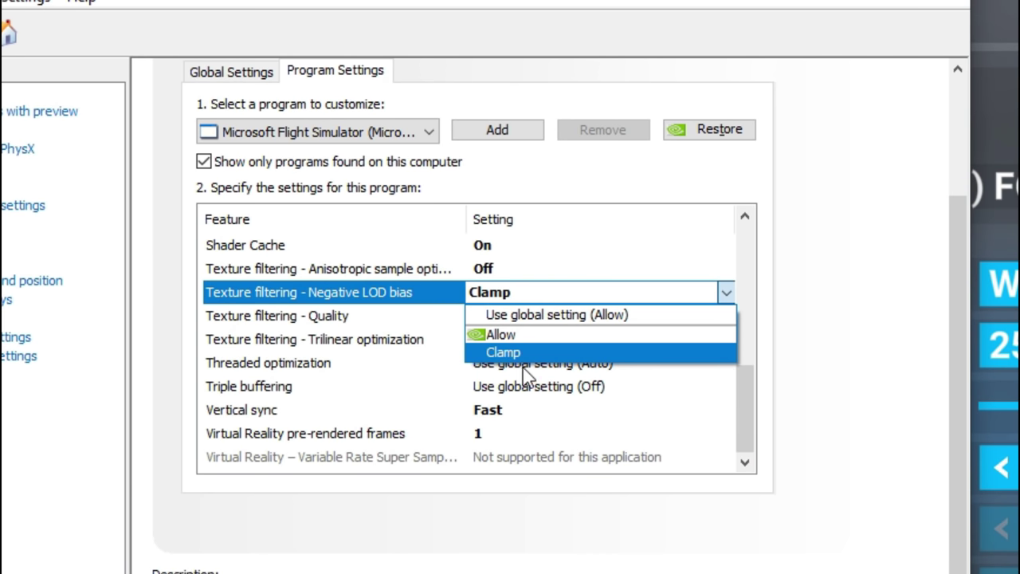
left_click(540, 357)
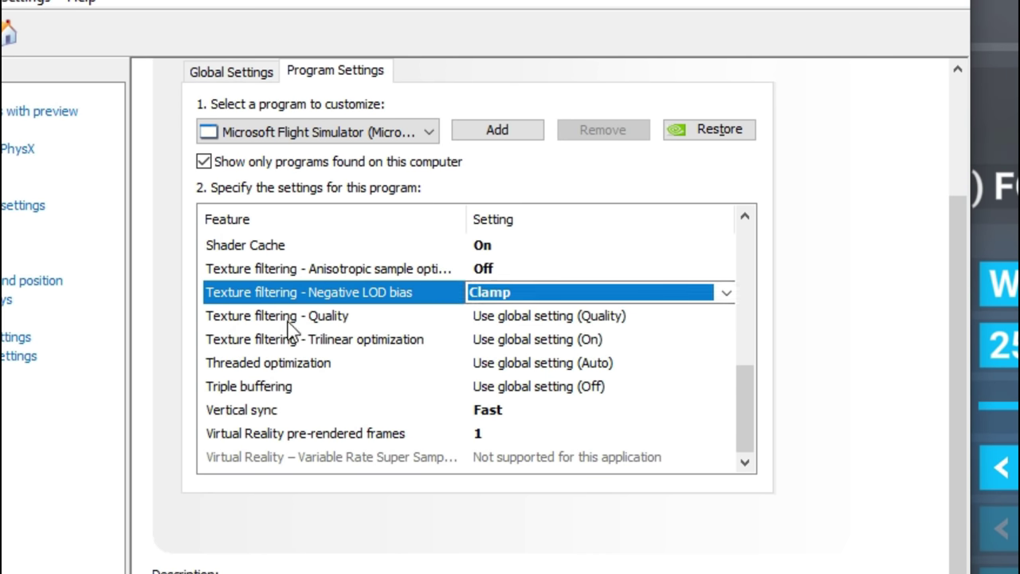
left_click(558, 317)
left_click(529, 372)
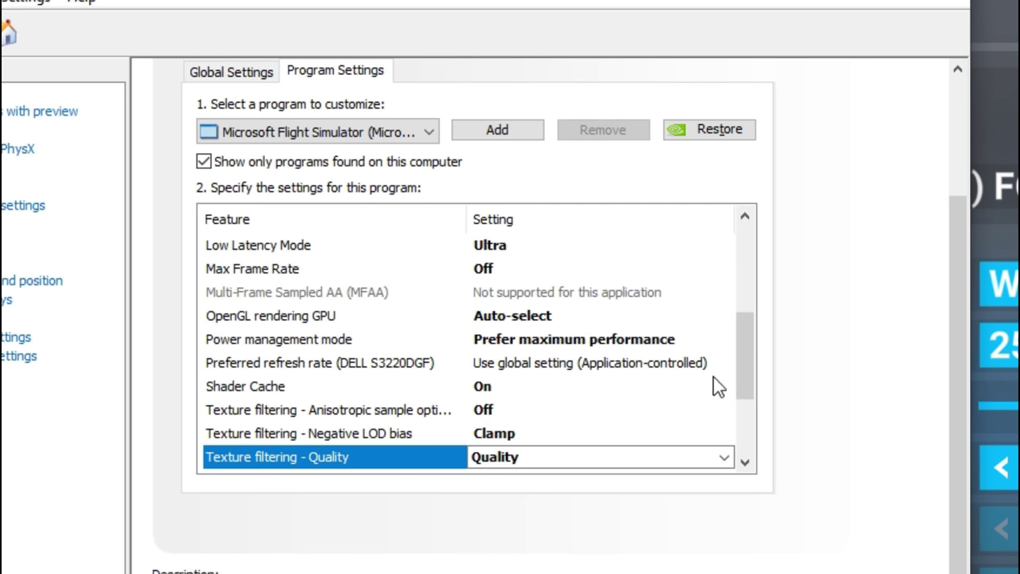
Step: Keep Texture filtering - Quality at Quality and bring up the Trilinear optimization choices
left_click_drag(744, 367, 736, 437)
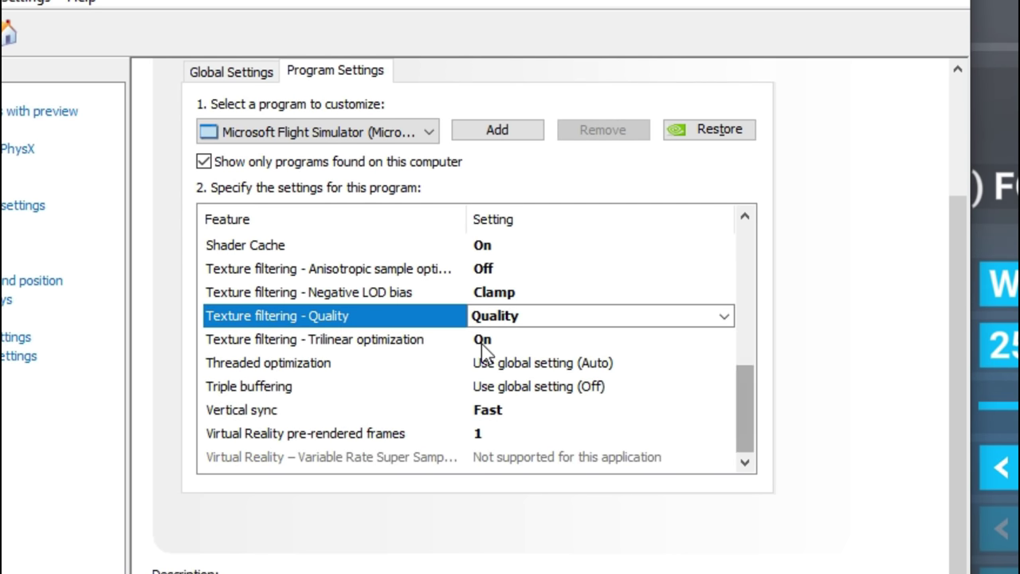
left_click(522, 318)
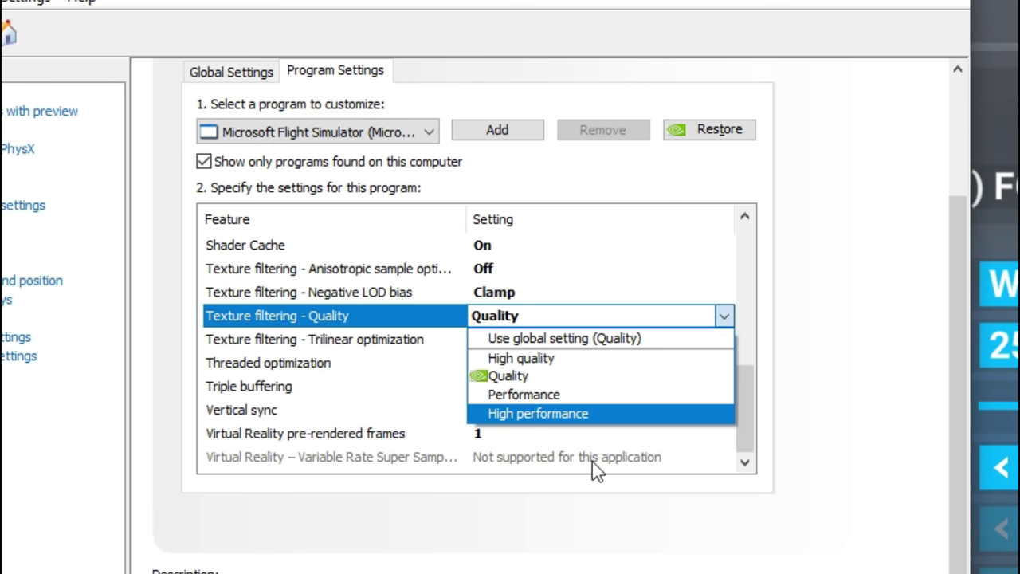
left_click(668, 379)
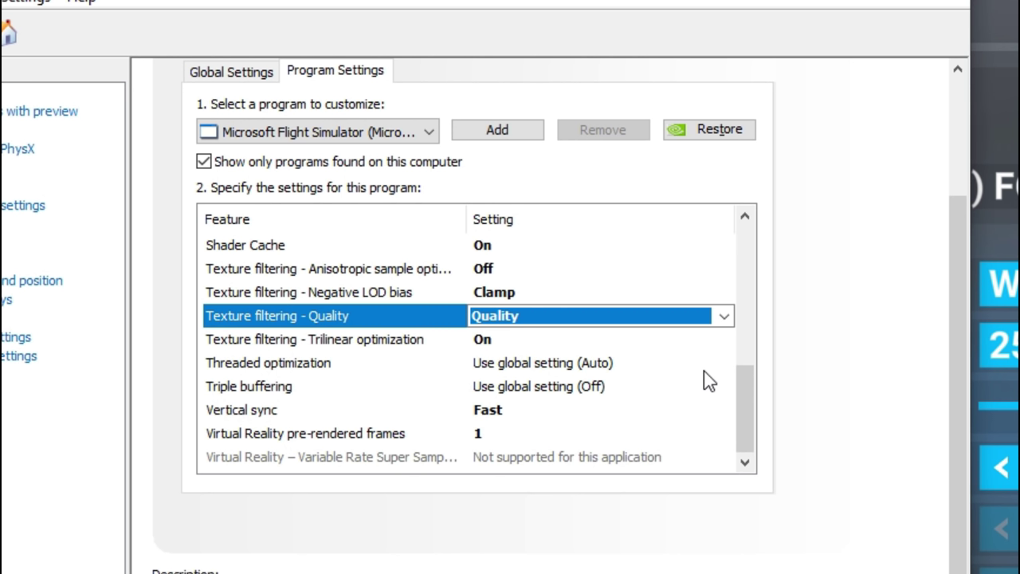
left_click(514, 287)
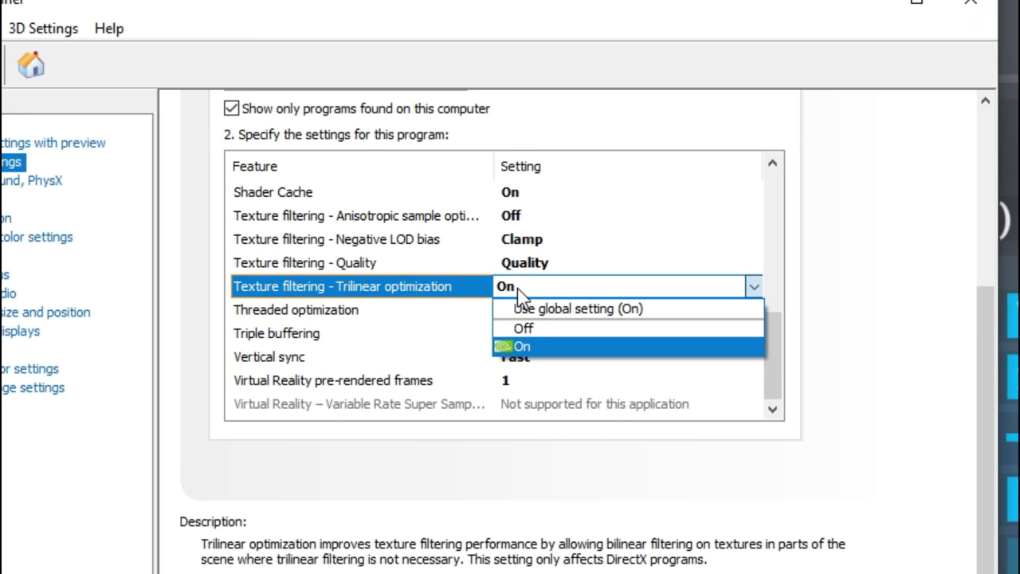
left_click(536, 332)
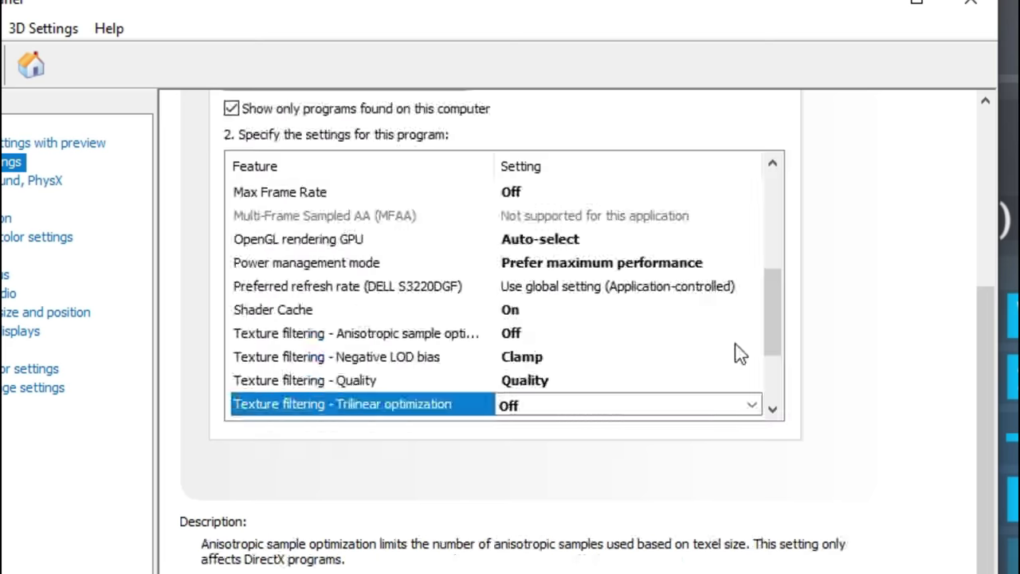
left_click_drag(767, 332, 765, 381)
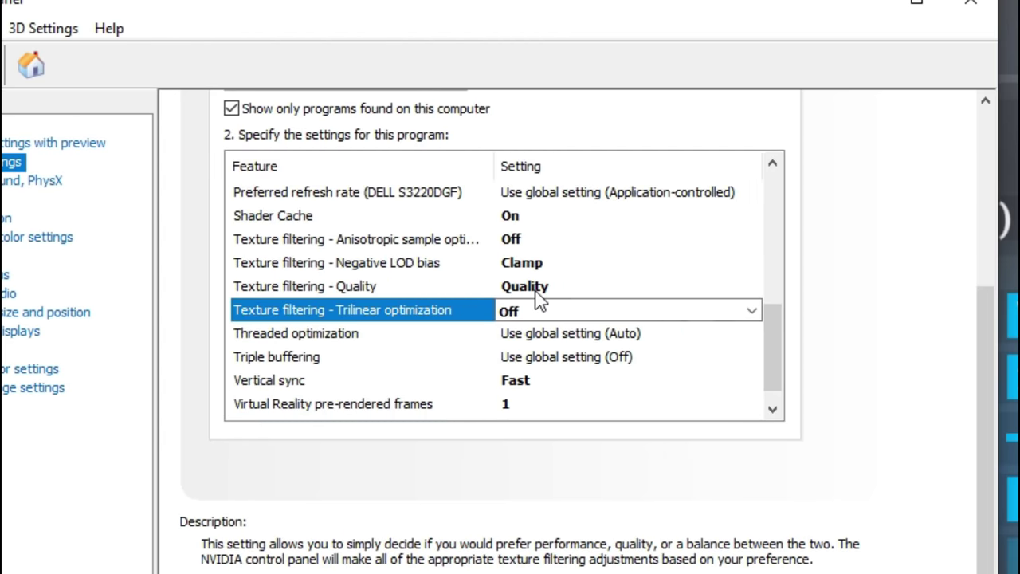
left_click(536, 288)
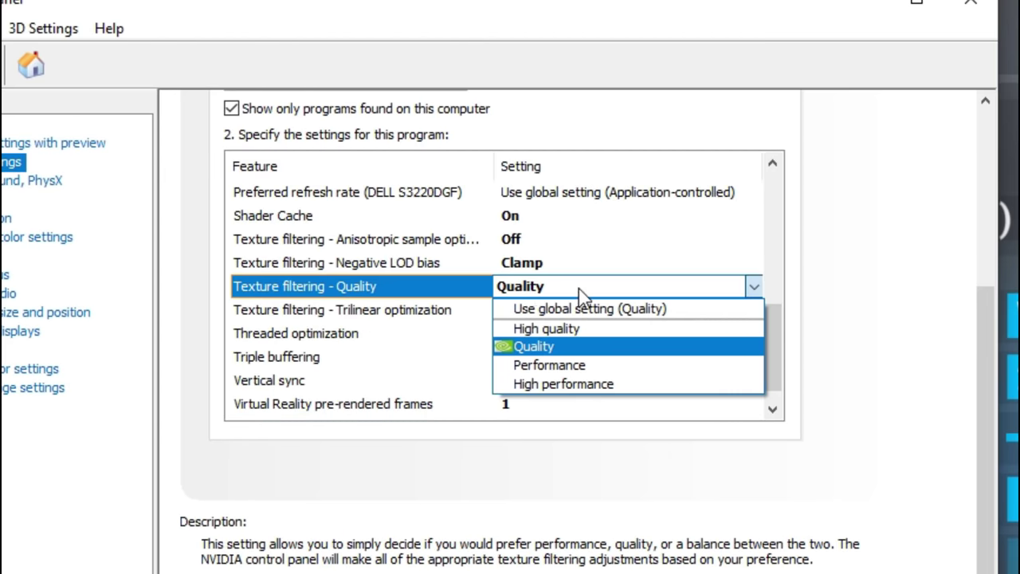
left_click(581, 385)
left_click_drag(774, 303, 764, 334)
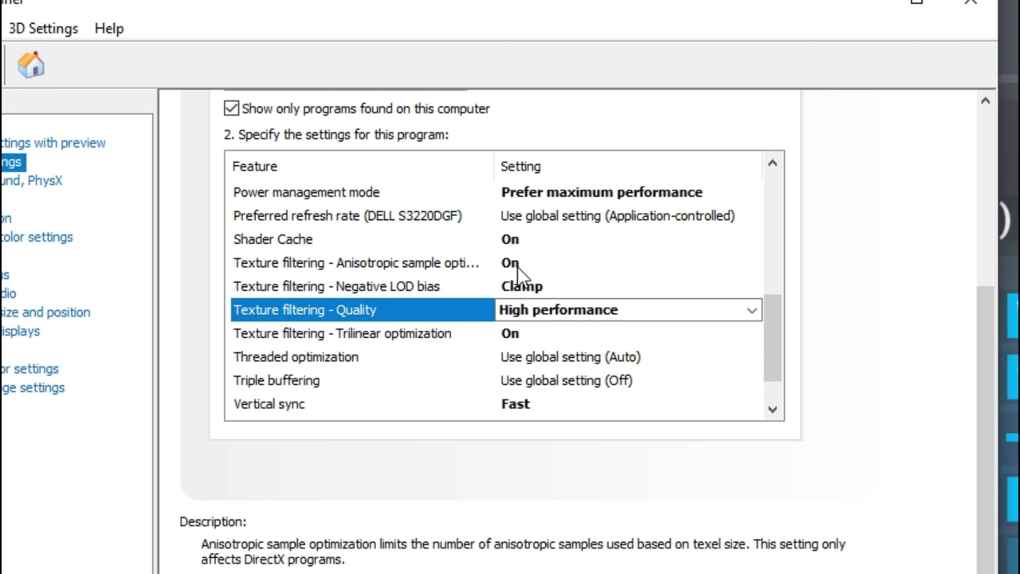
left_click(428, 268)
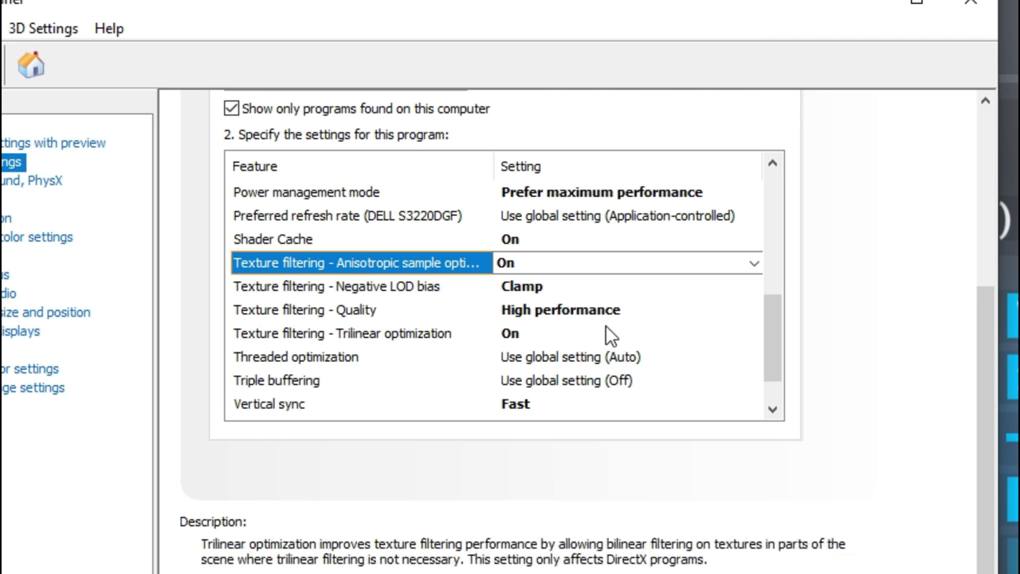
left_click(558, 311)
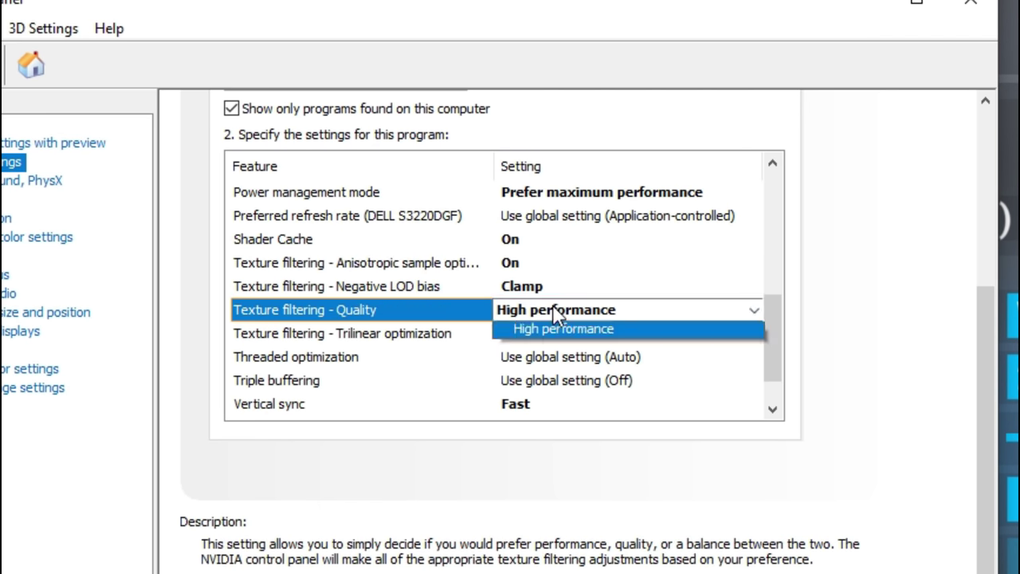
left_click(565, 369)
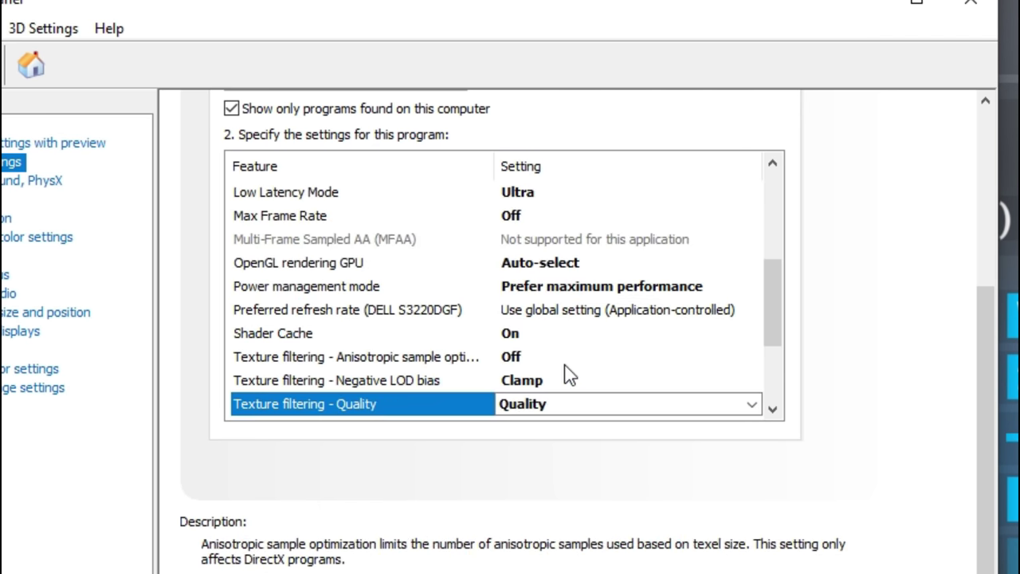
left_click_drag(774, 327, 779, 336)
scroll(780, 336, "down", 2)
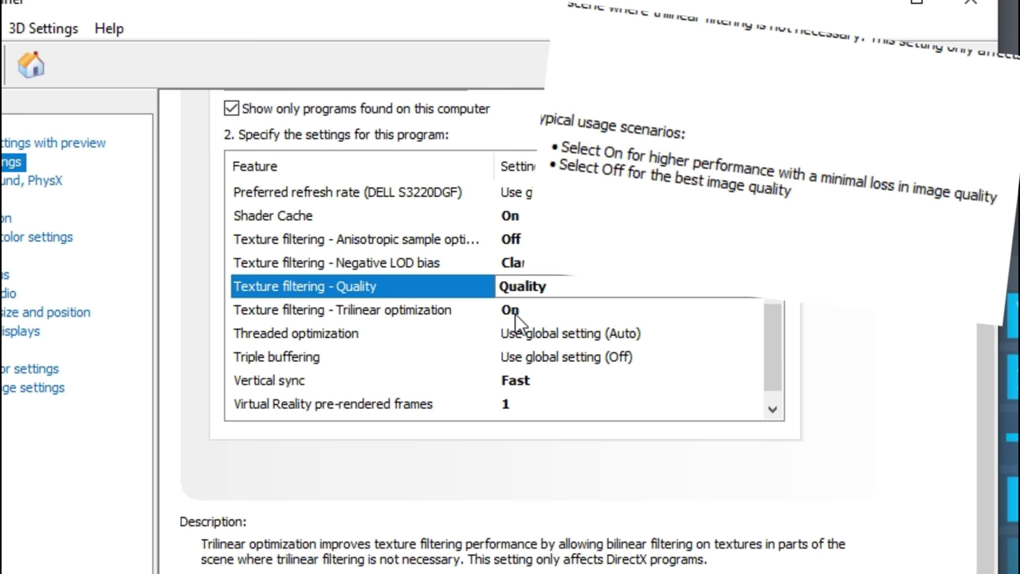
Step: Turn Trilinear optimization Off for Microsoft Flight Simulator
left_click(517, 313)
left_click(518, 312)
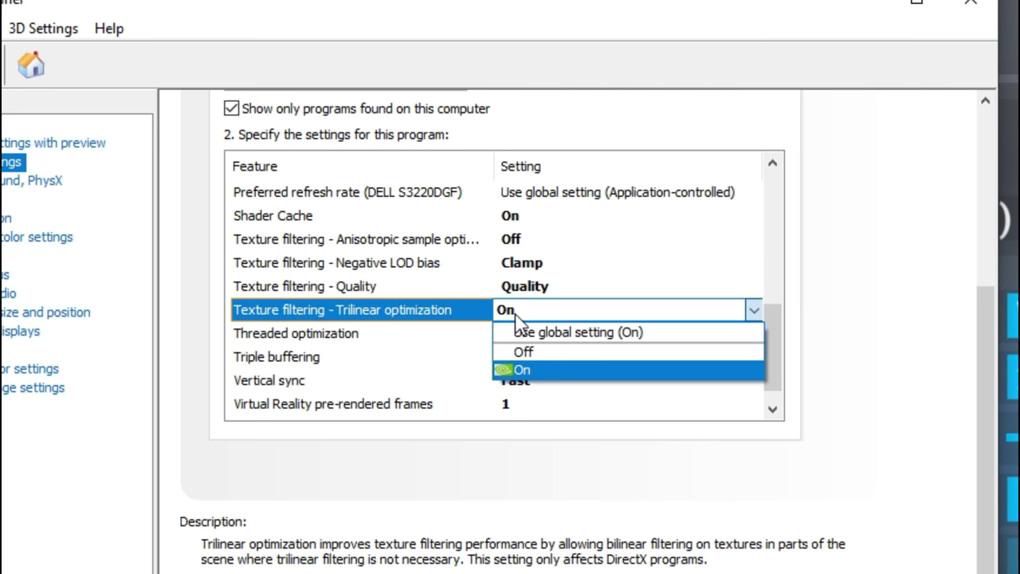
left_click(531, 353)
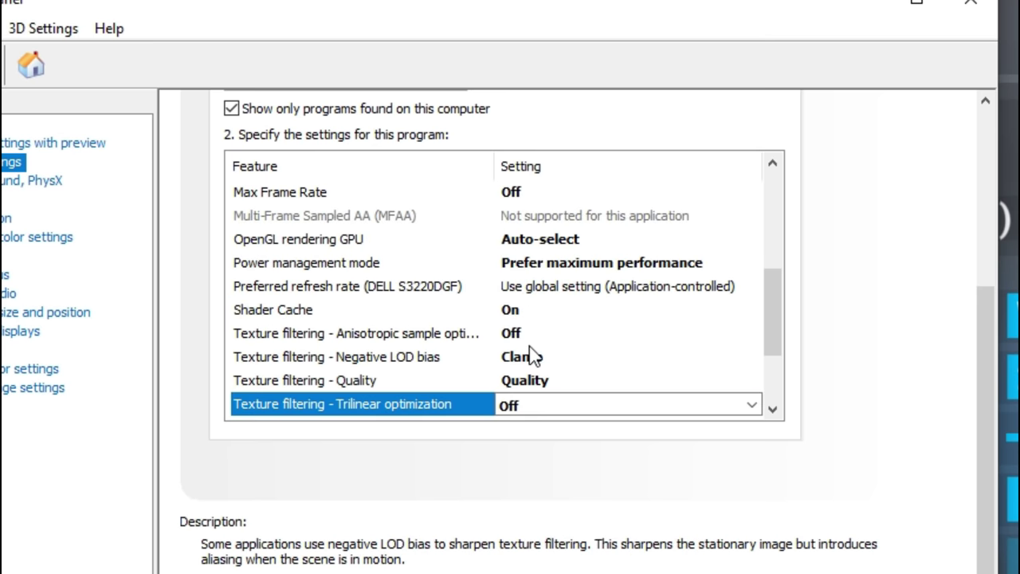
left_click_drag(767, 335, 767, 374)
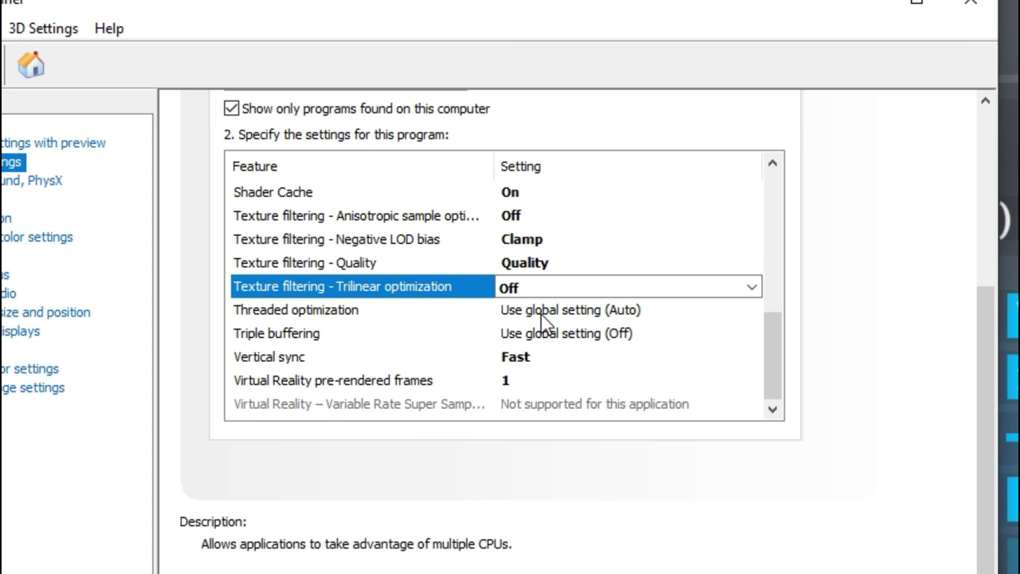
Step: Set Threaded optimization to Auto
left_click(594, 329)
left_click(594, 330)
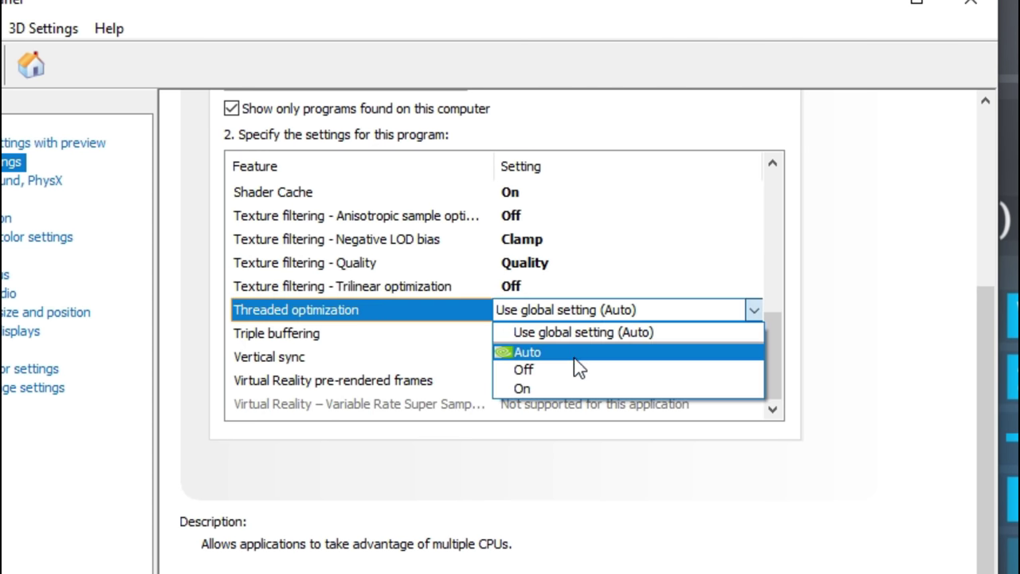
left_click(577, 354)
left_click_drag(774, 324, 768, 365)
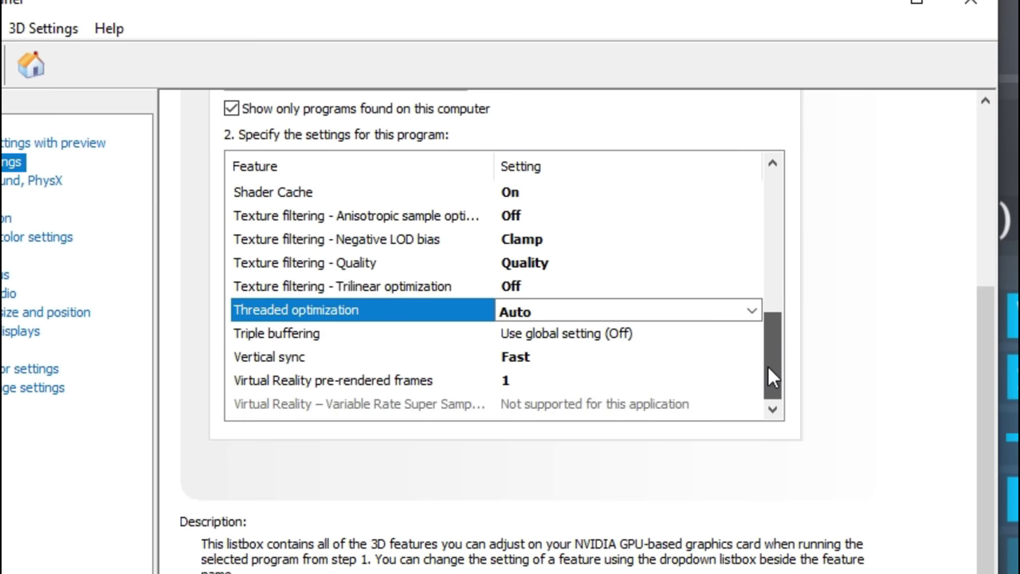
Step: Turn Triple buffering Off and bring up the Vertical sync choices
left_click(367, 336)
left_click(514, 333)
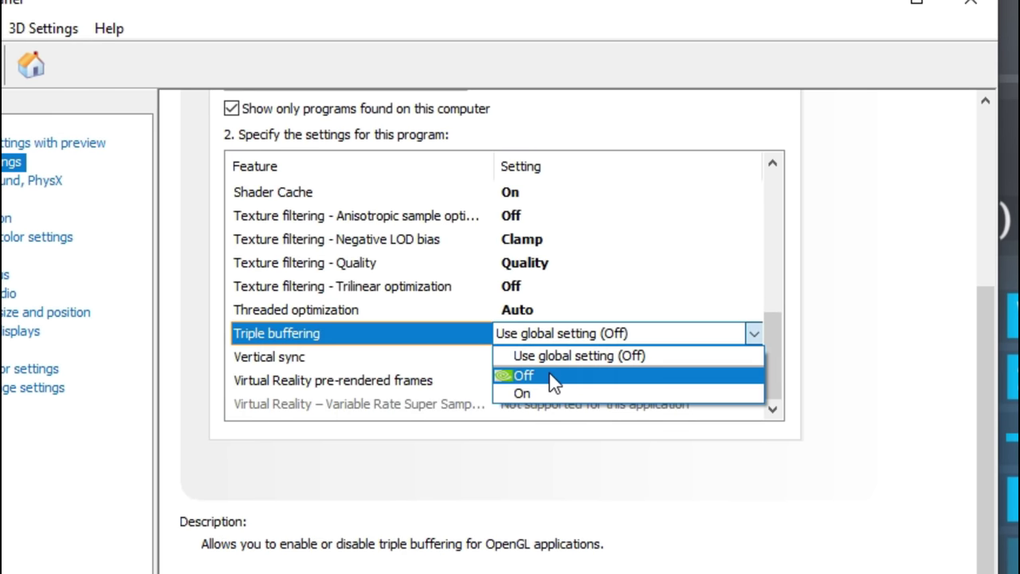
left_click(549, 377)
left_click_drag(773, 363, 770, 398)
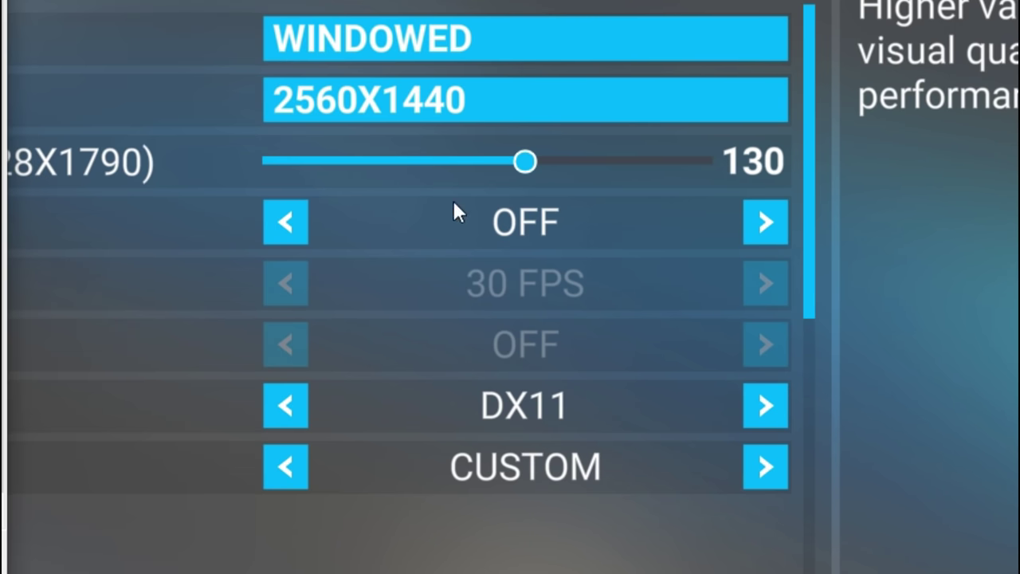
left_click(542, 352)
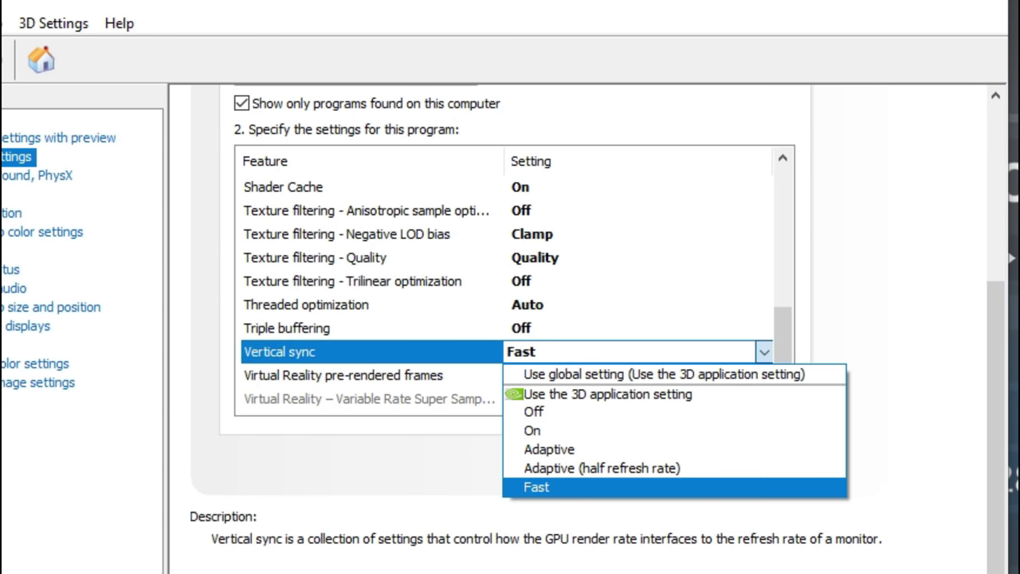
scroll(598, 315, "down", 1)
Step: Choose Fast for Vertical sync and apply the Flight Simulator 3D settings
scroll(369, 330, "down", 15)
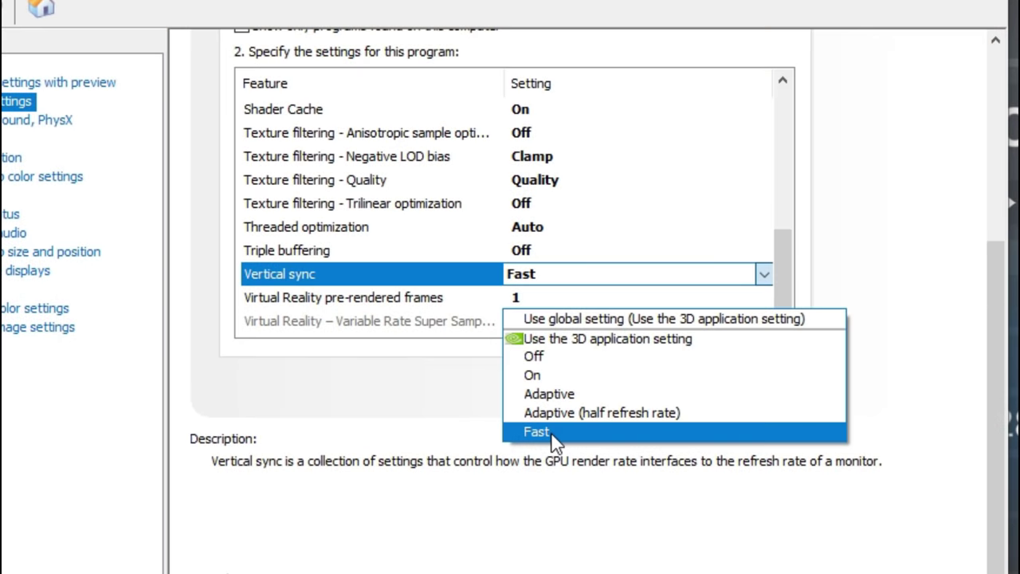
left_click(556, 434)
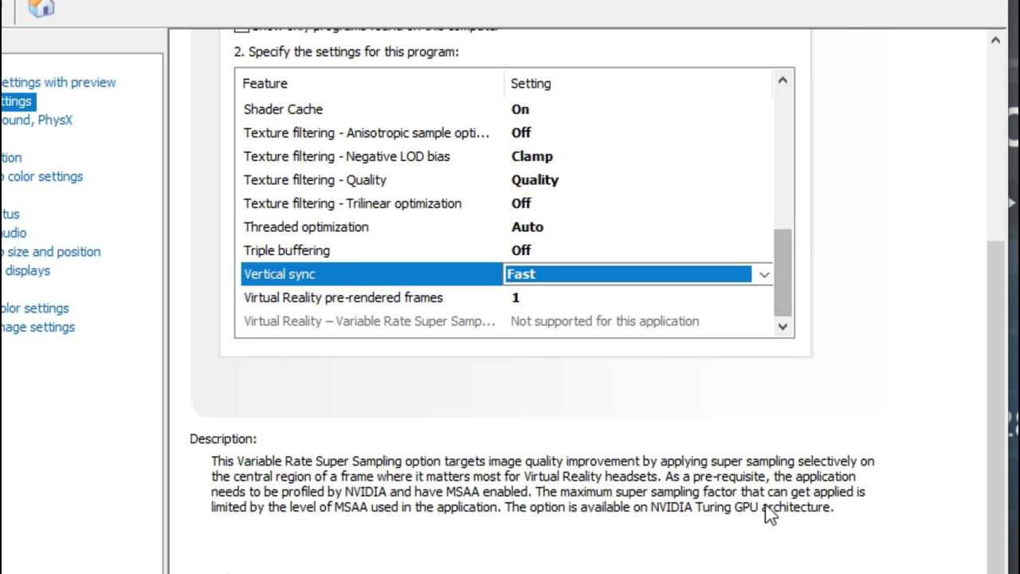
left_click(857, 573)
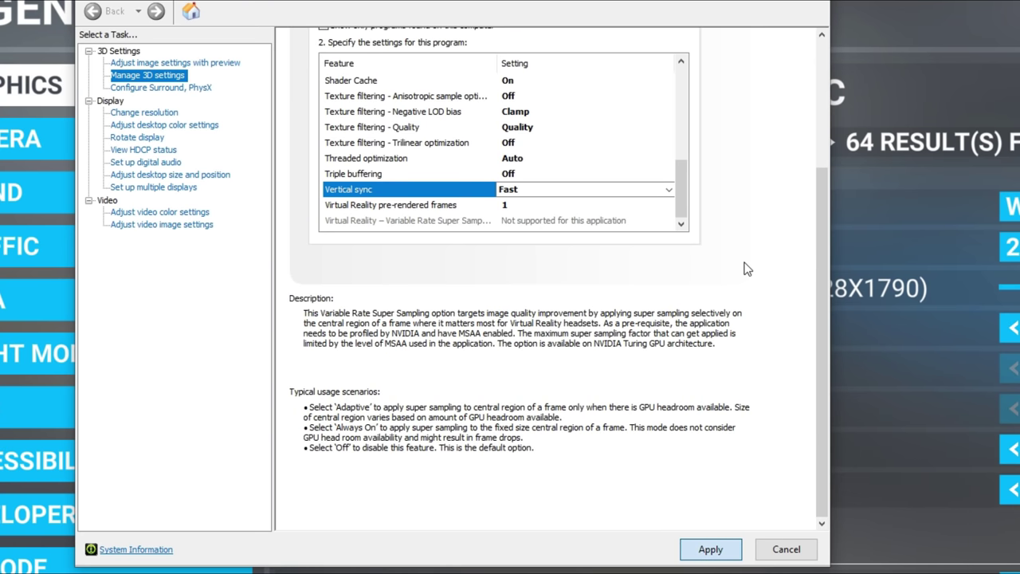